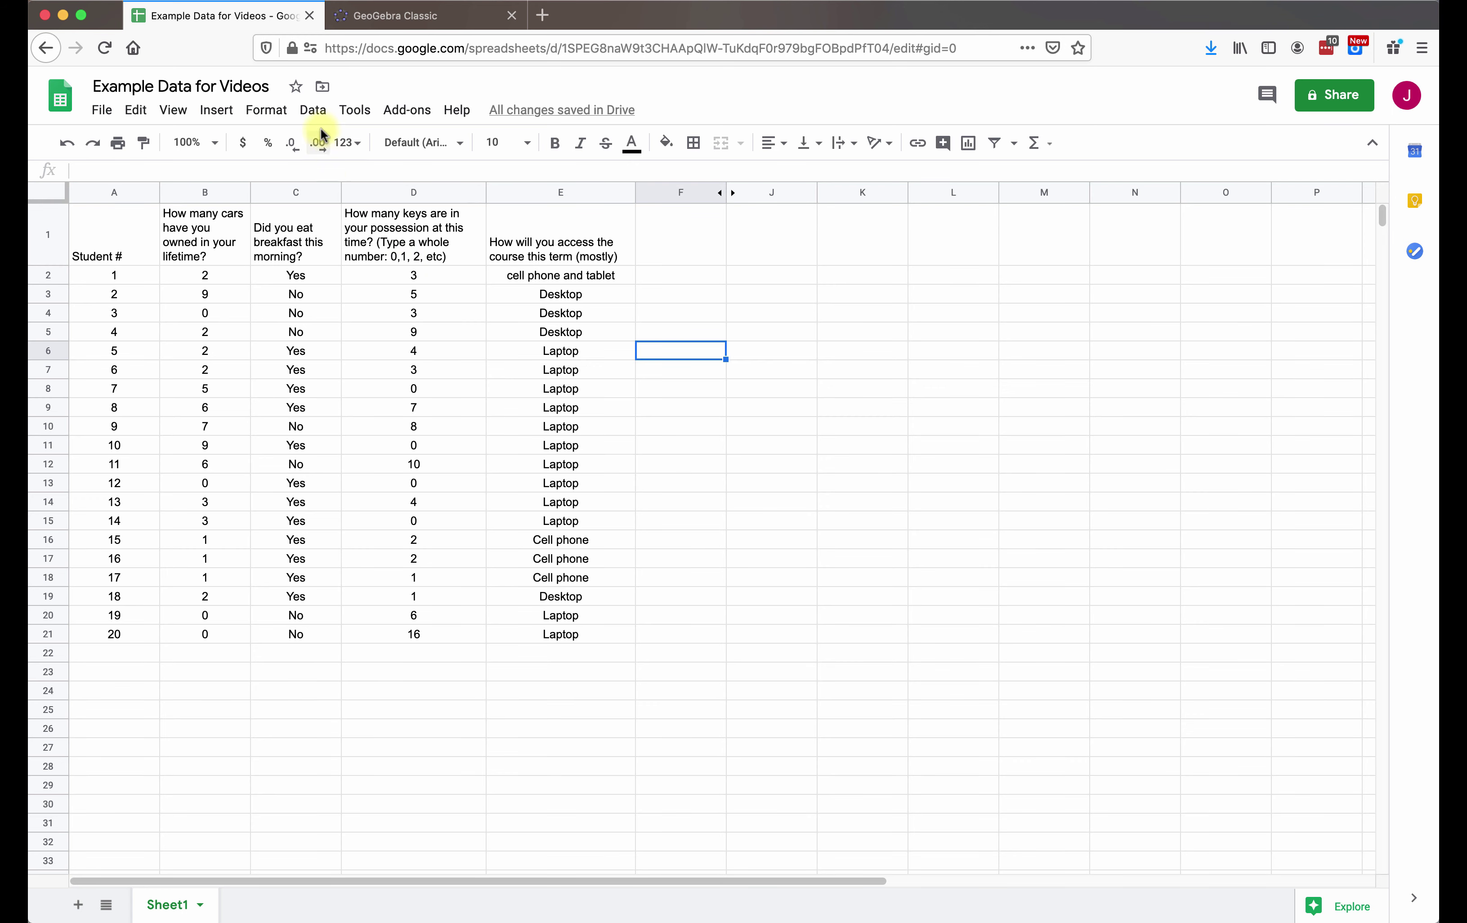
Step: Create a pivot table on a new sheet from the range Sheet1!A1:F21
left_click(310, 116)
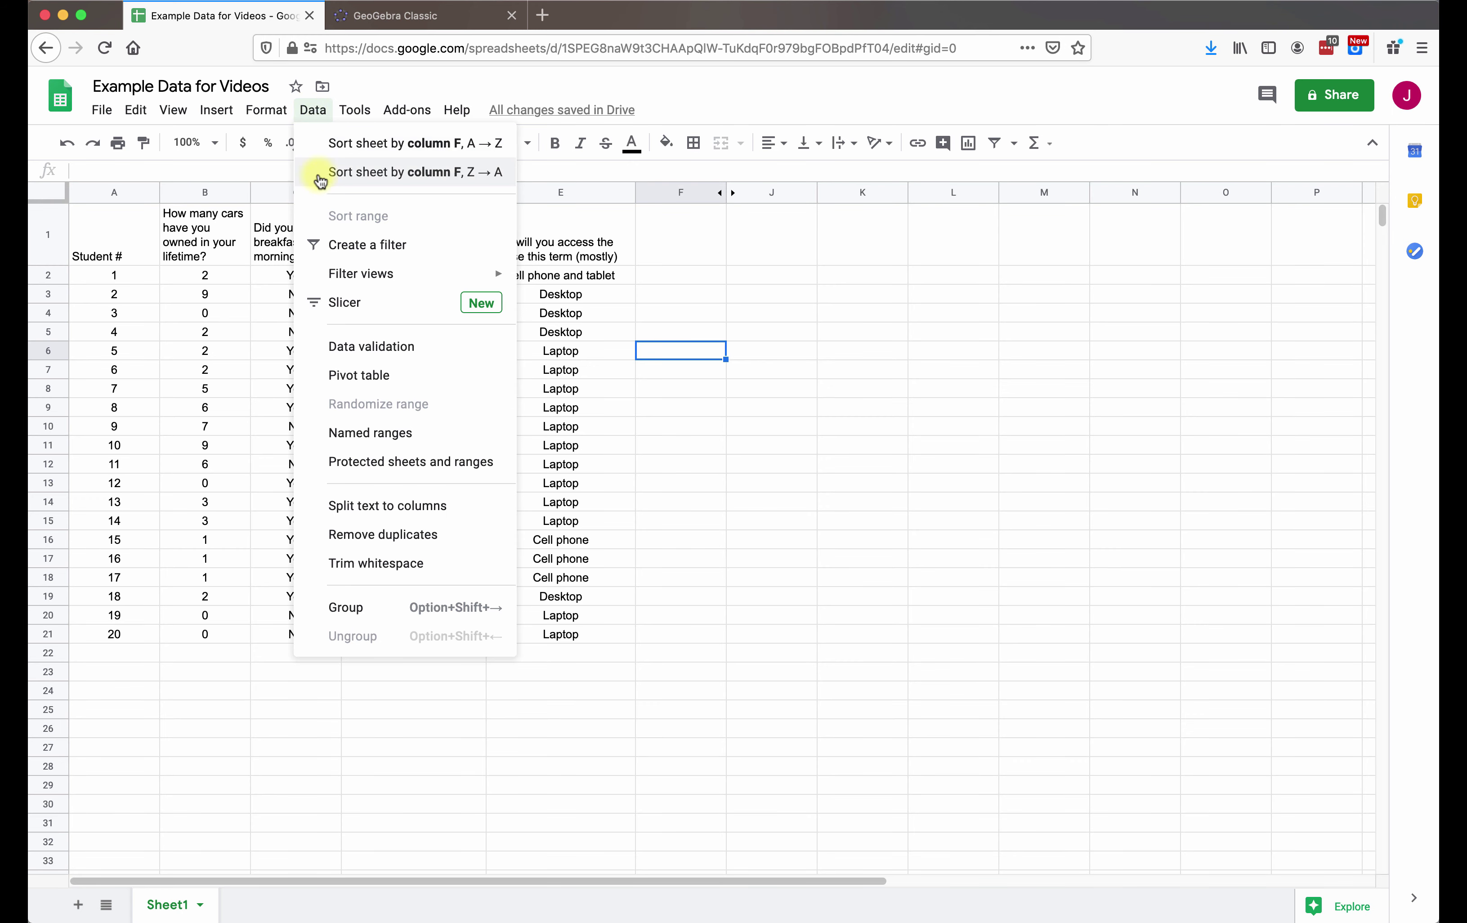
left_click(353, 374)
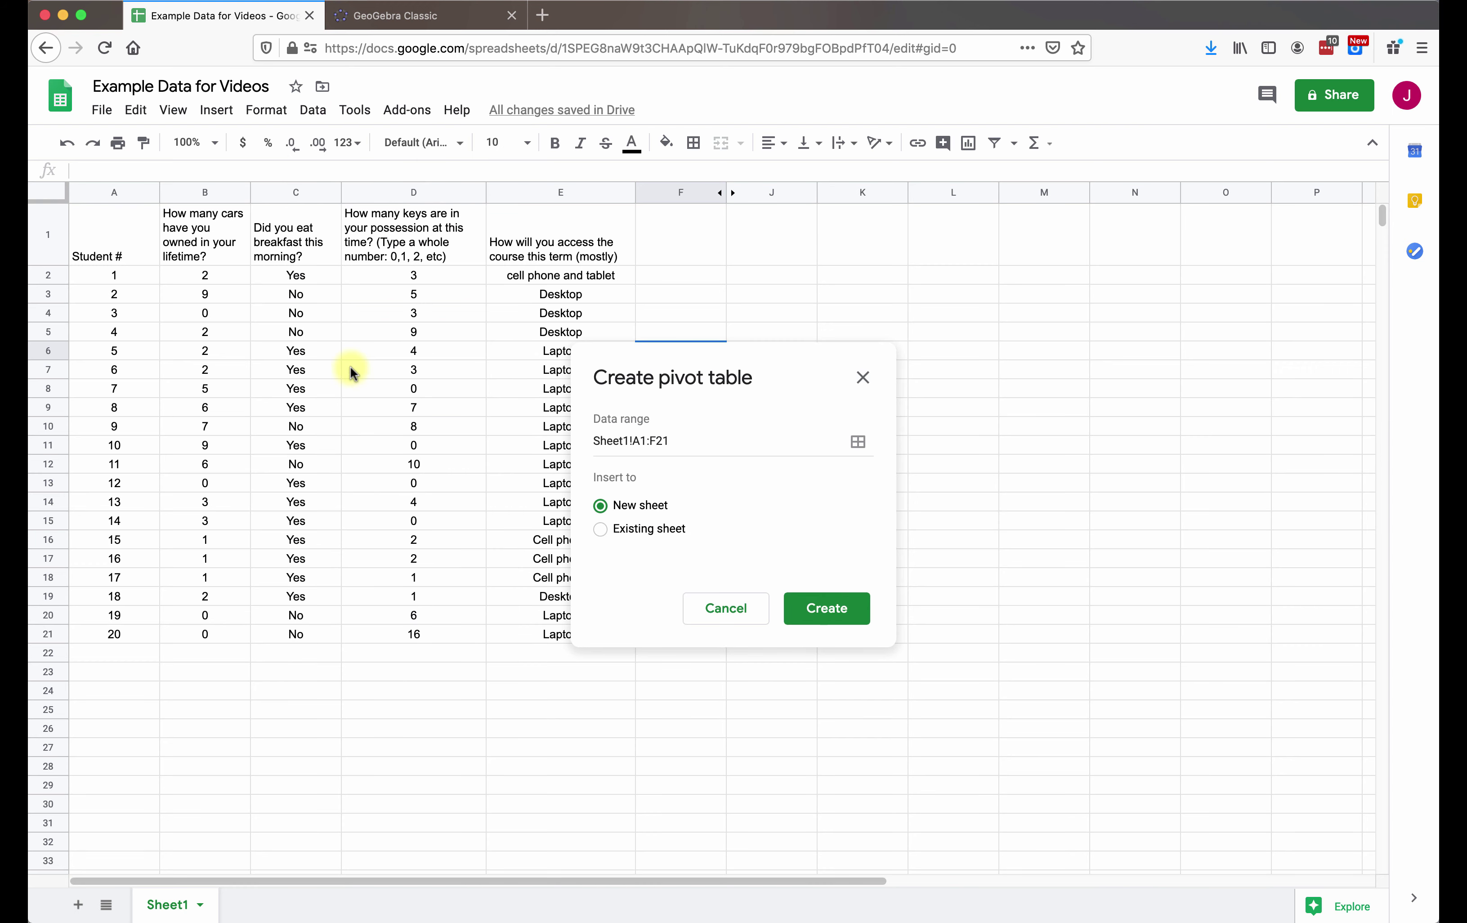
left_click(834, 617)
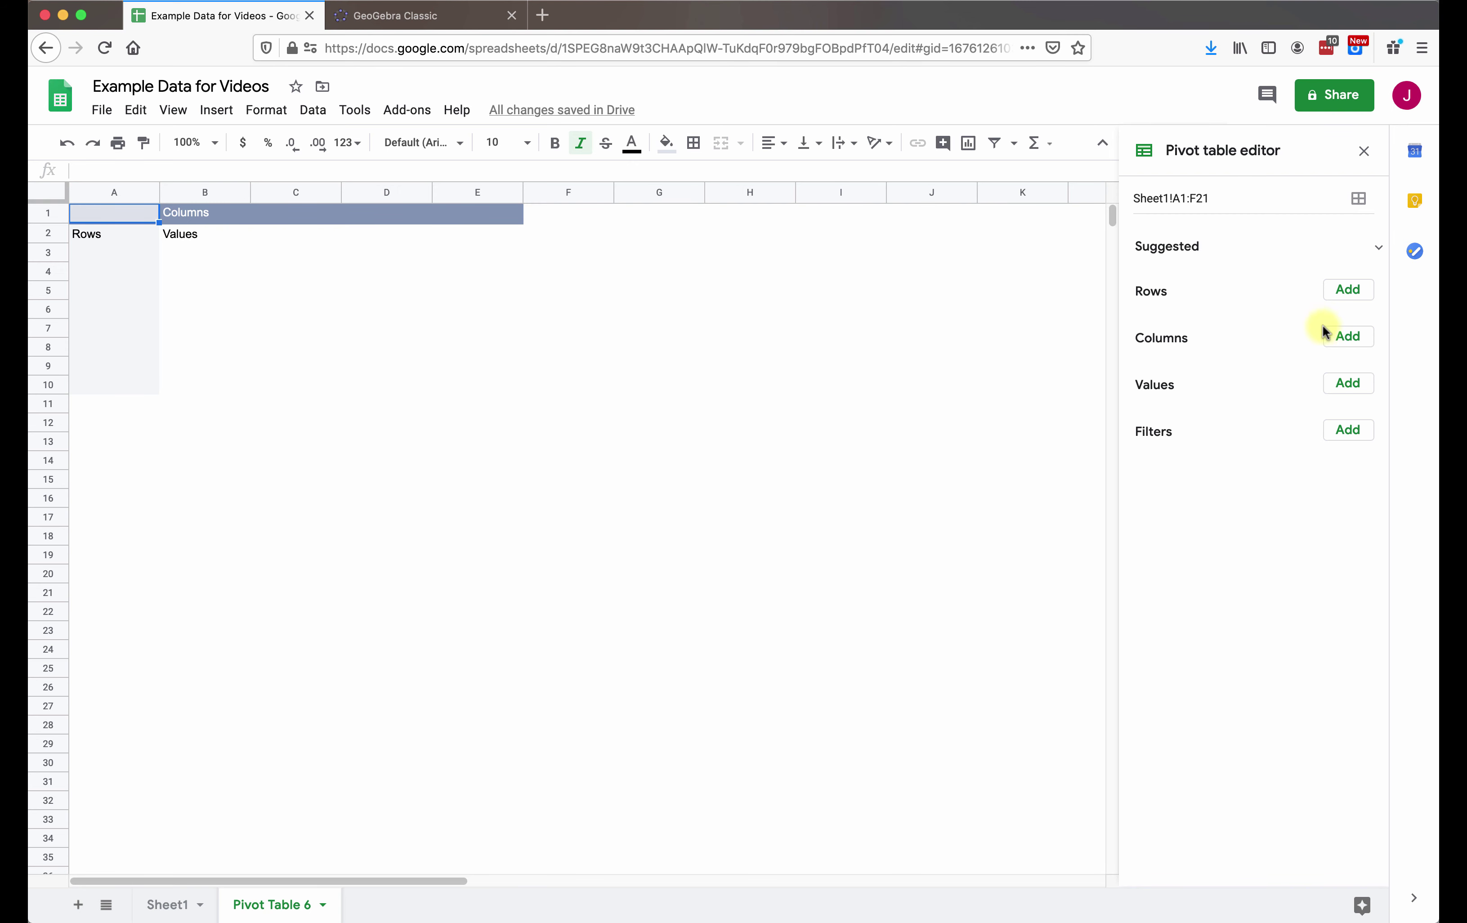
Step: Add breakfast answers as Rows, course-access device as Columns, and COUNTA of breakfast as Values
left_click(1348, 291)
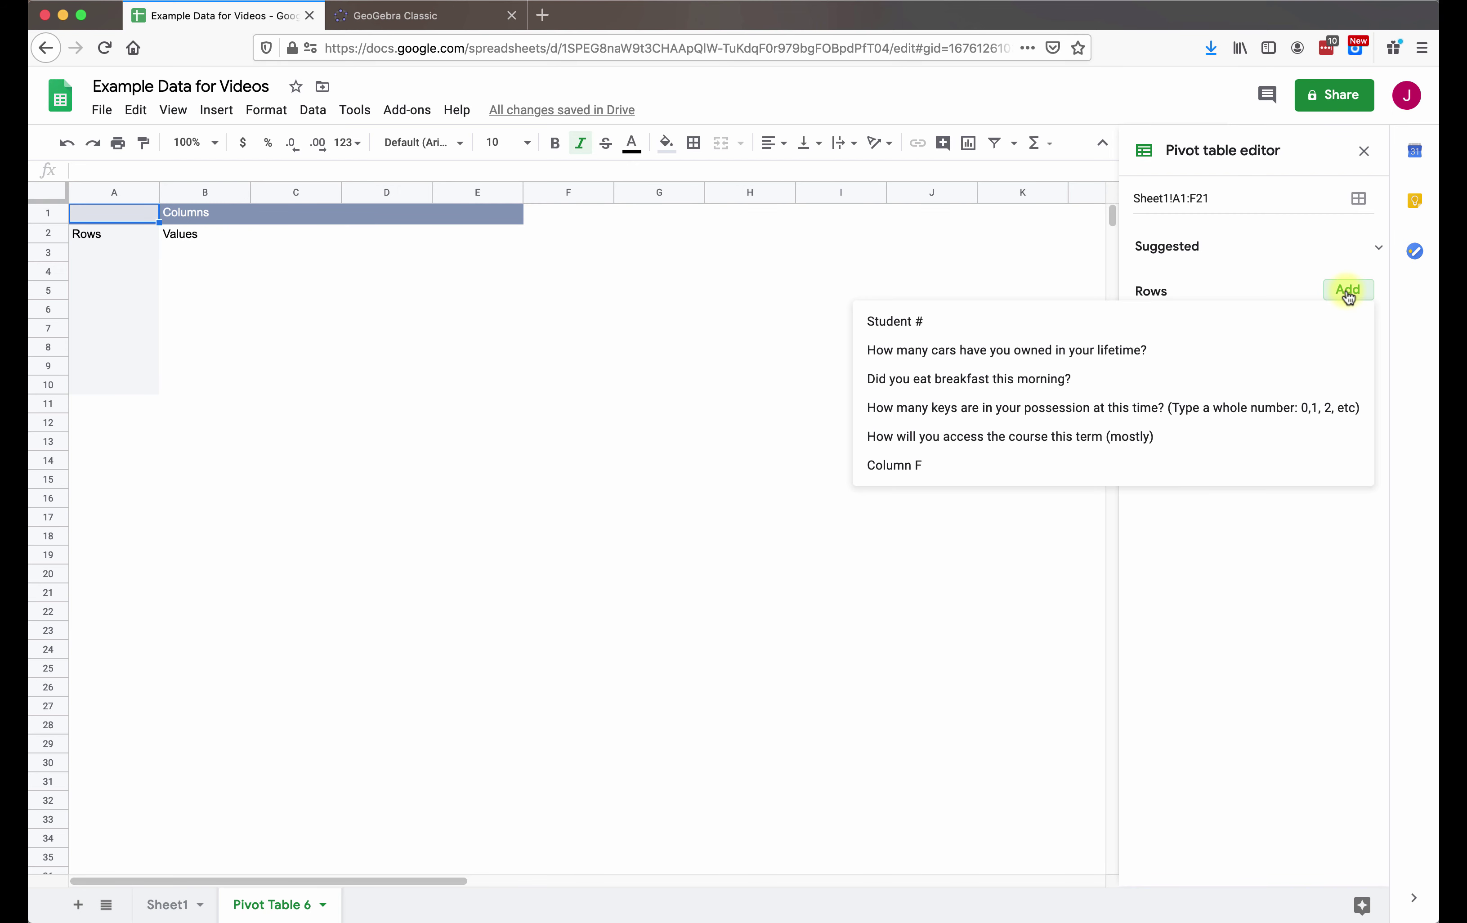
left_click(1049, 383)
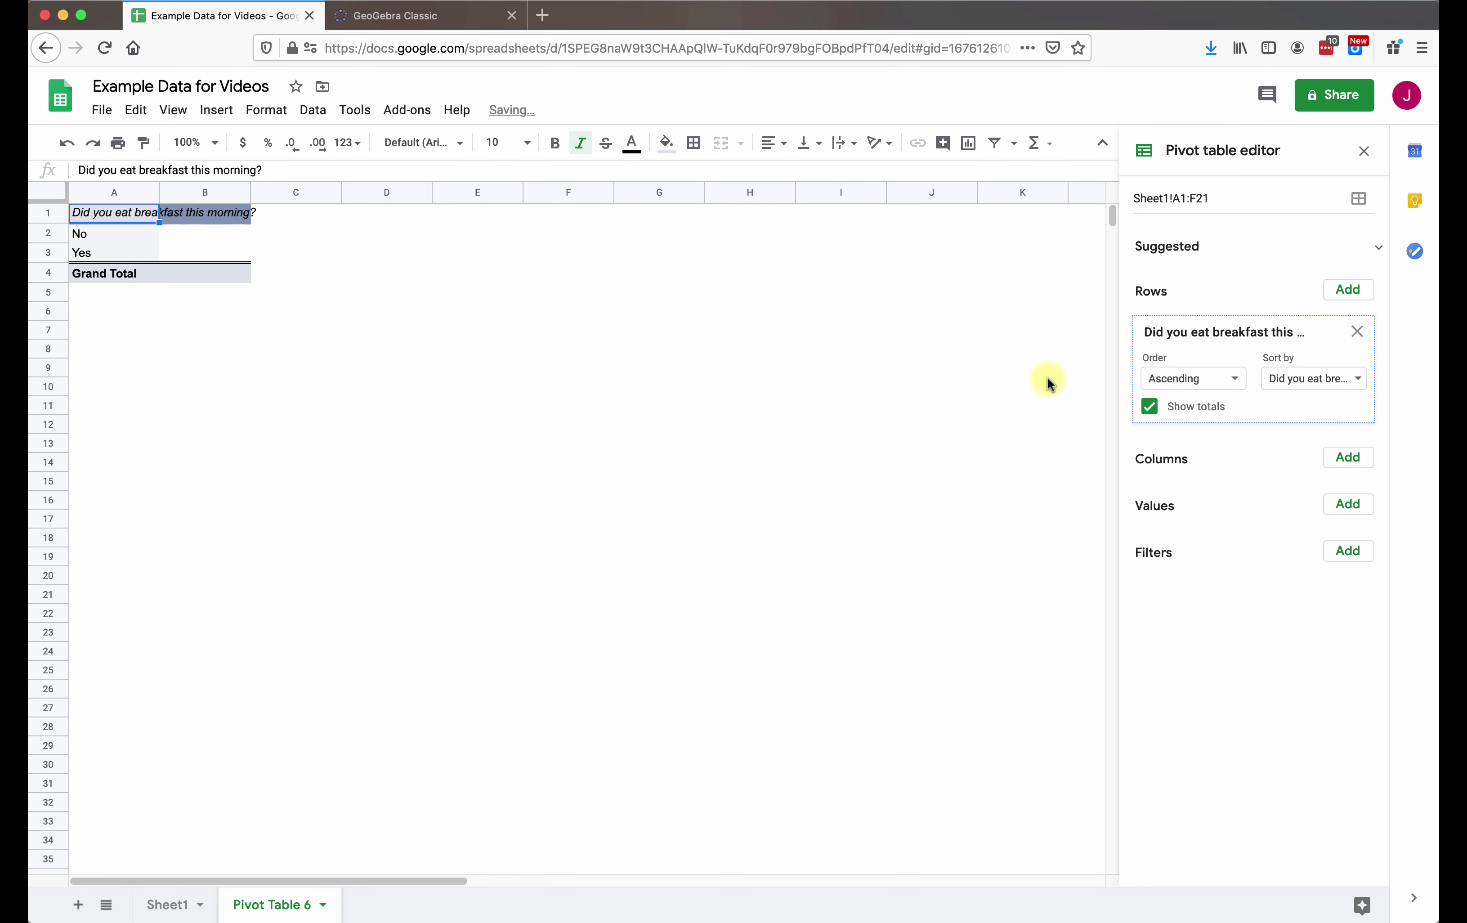
left_click(1347, 465)
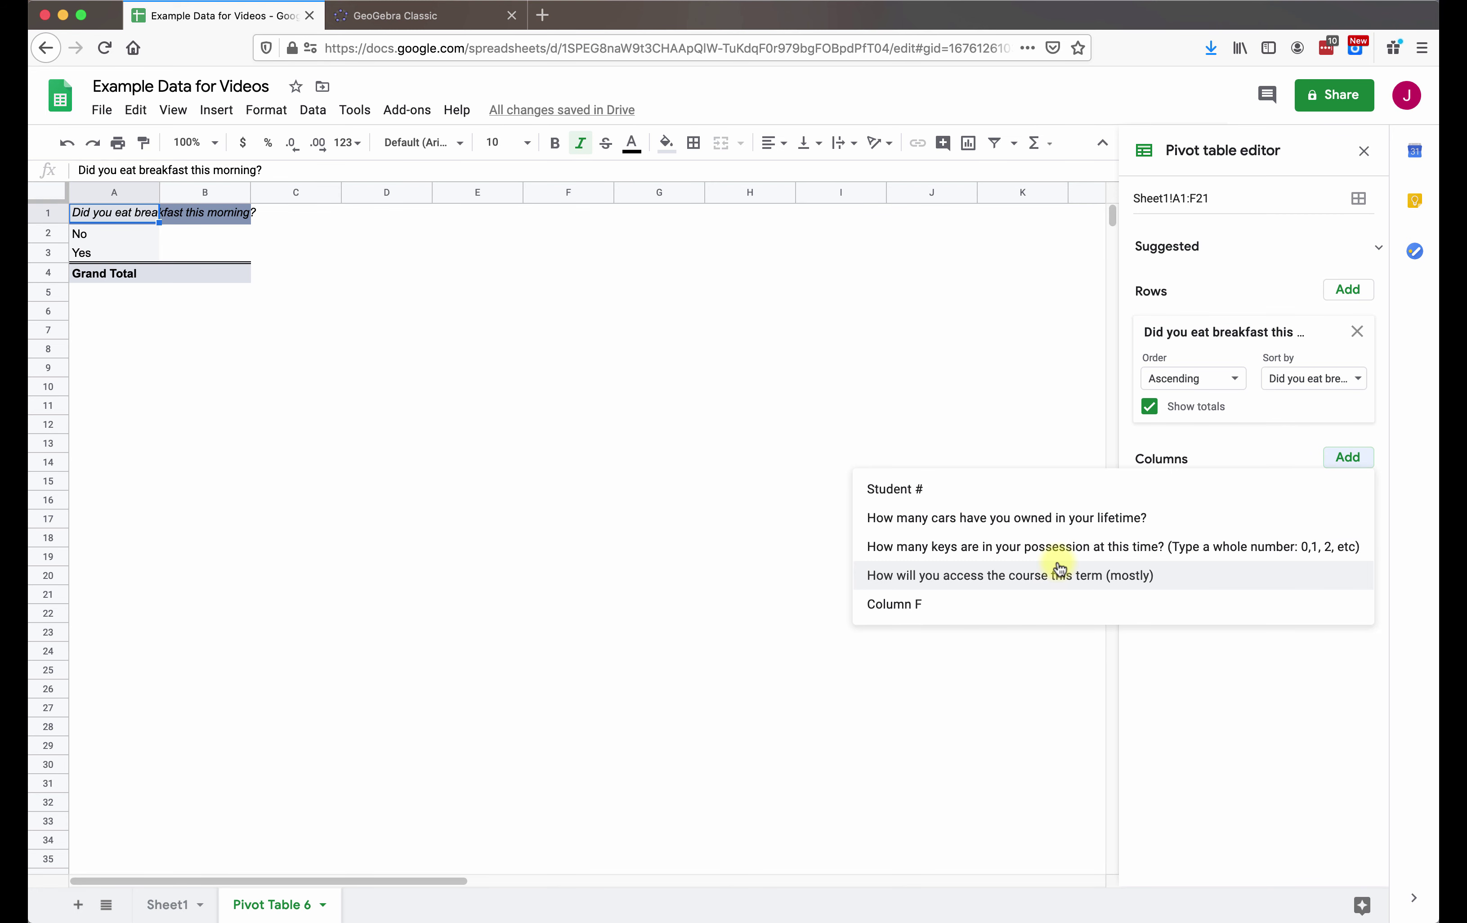
left_click(1043, 577)
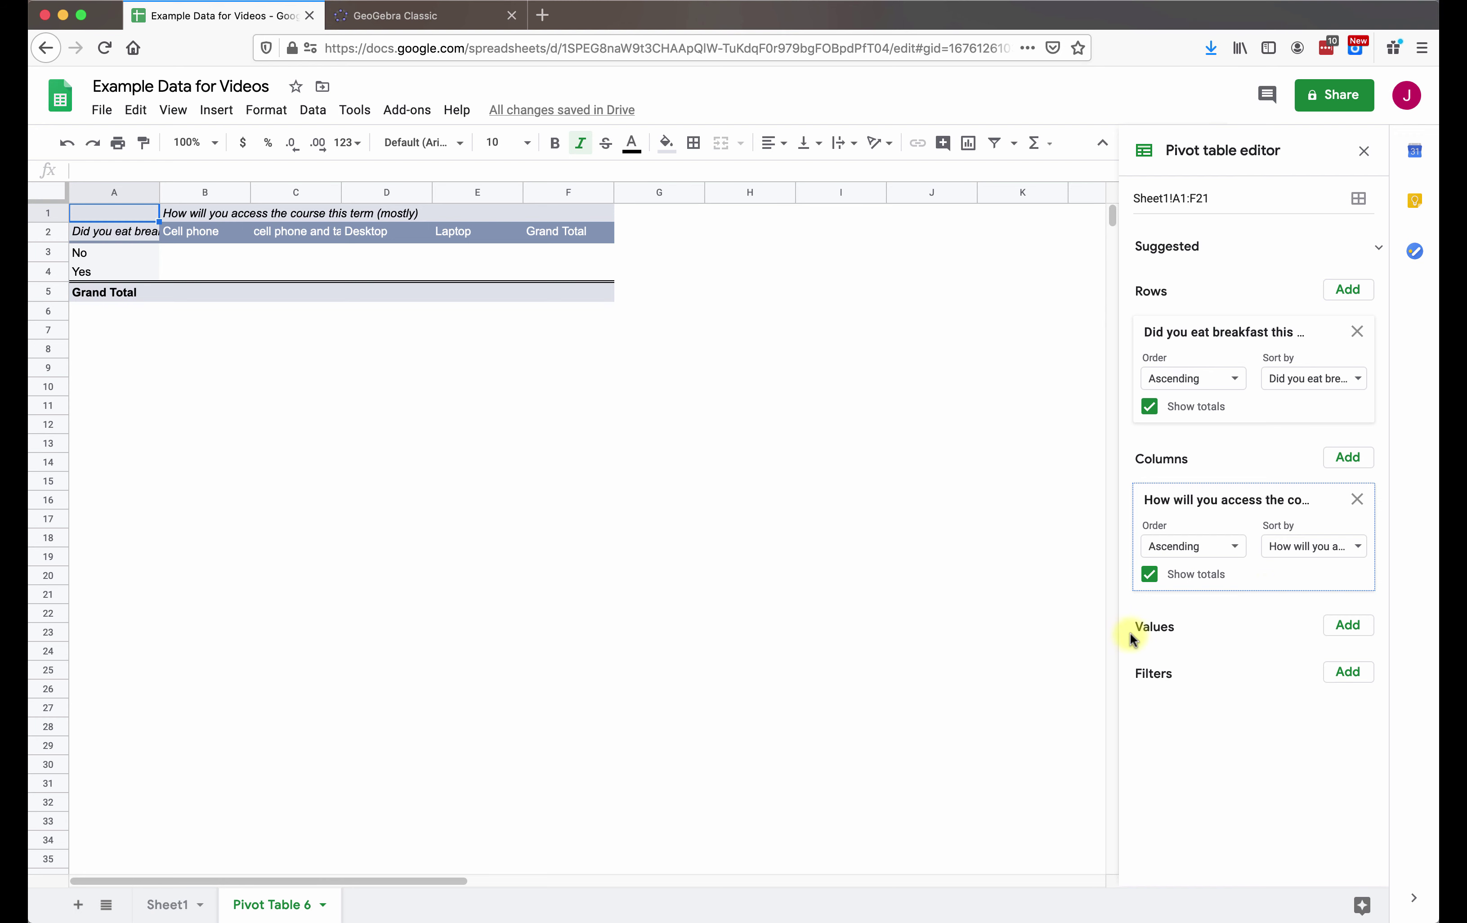
left_click(1349, 633)
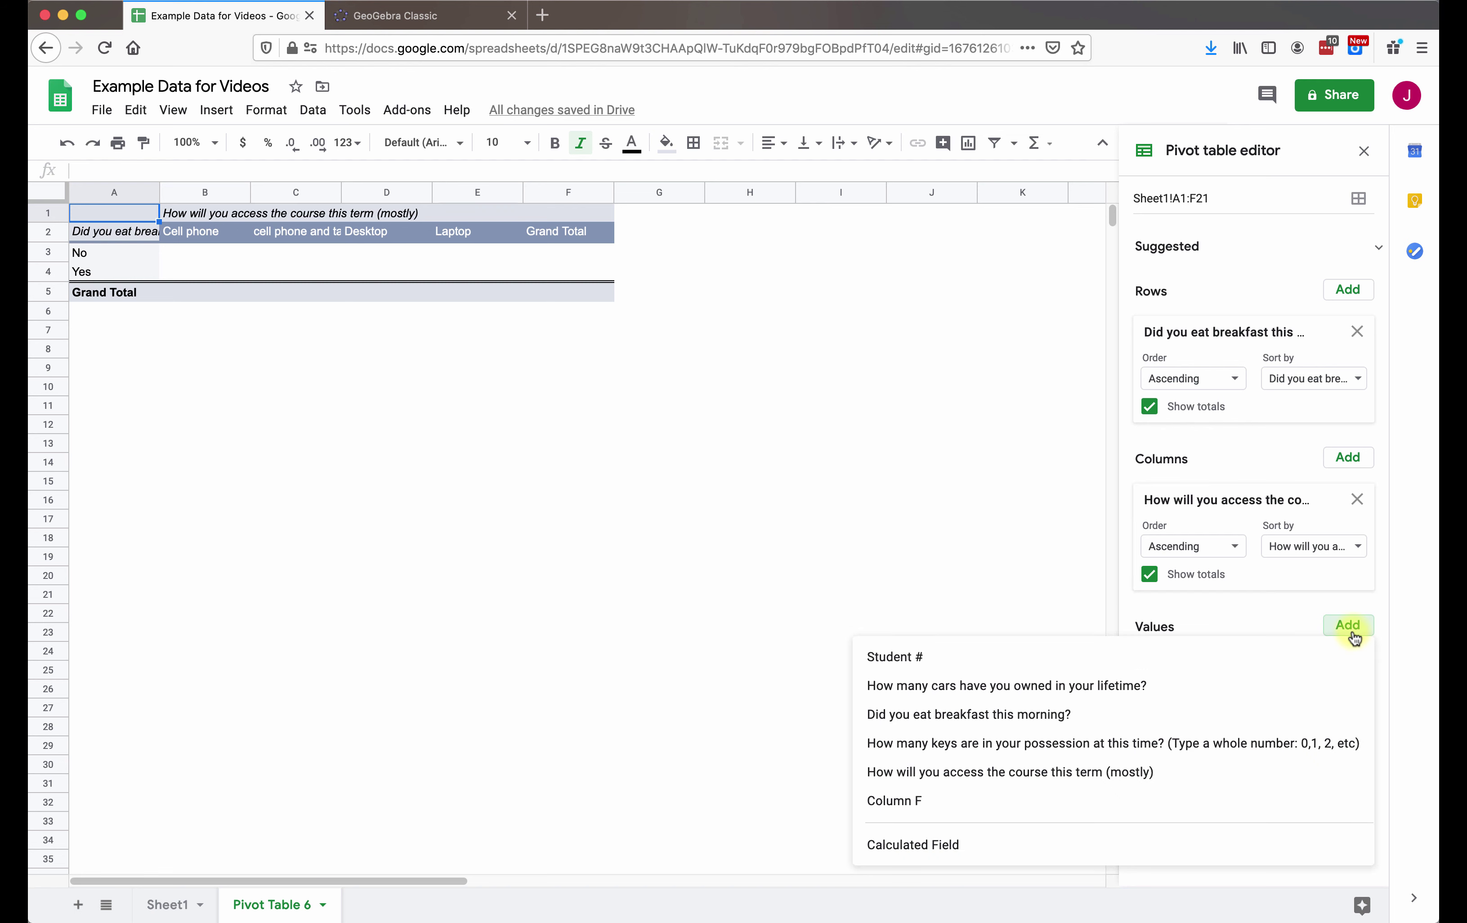
left_click(1039, 716)
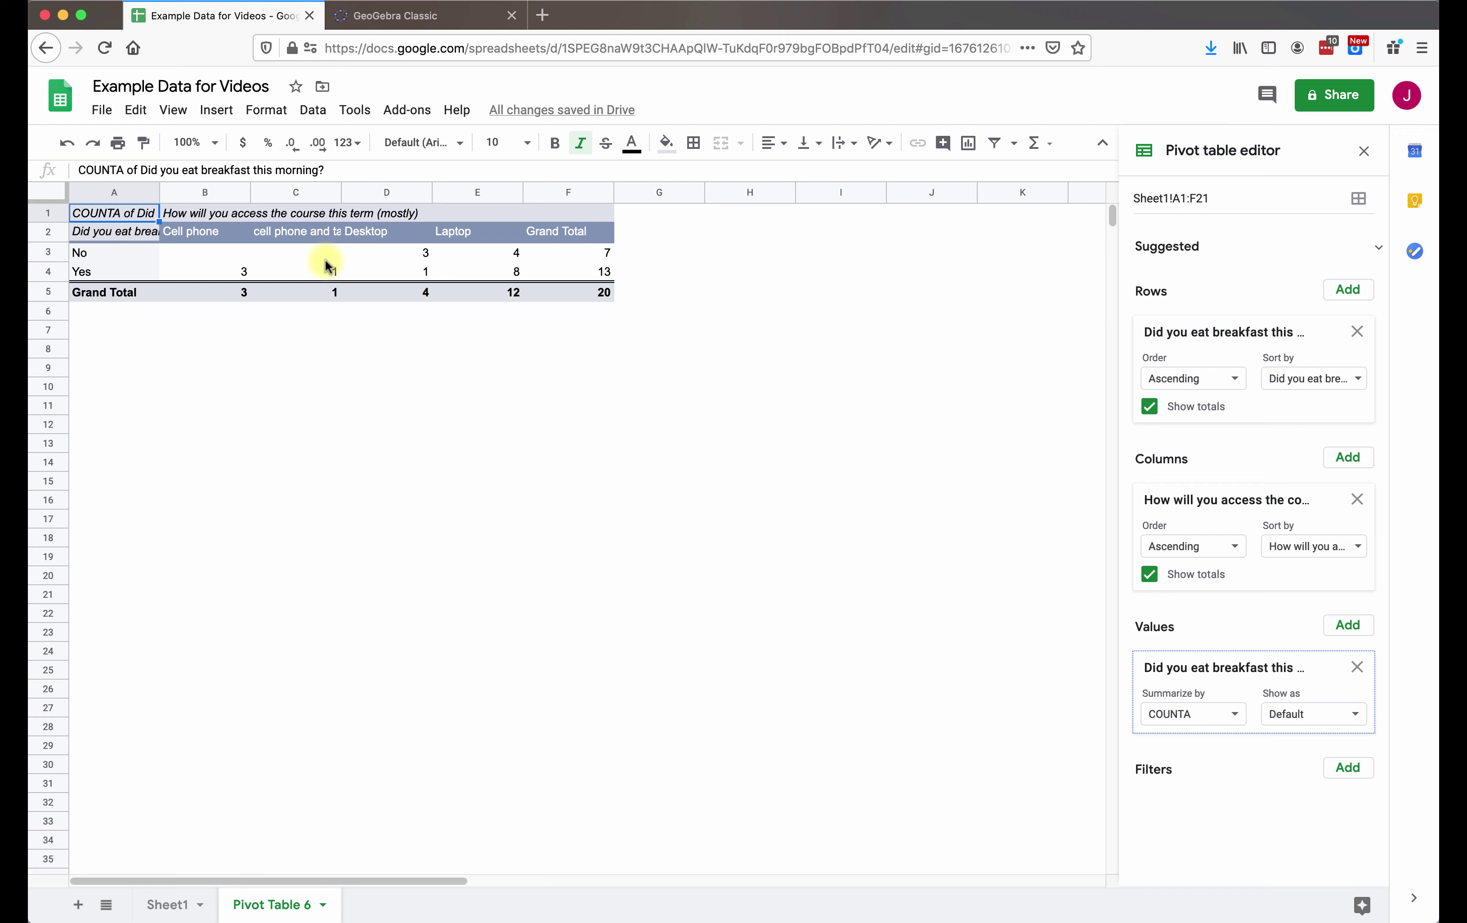
Step: Copy the pivot table A1:F5 and paste it as values only at A14
mouse_move(110, 215)
left_mouse_down()
mouse_move(556, 255)
mouse_move(558, 284)
left_mouse_up()
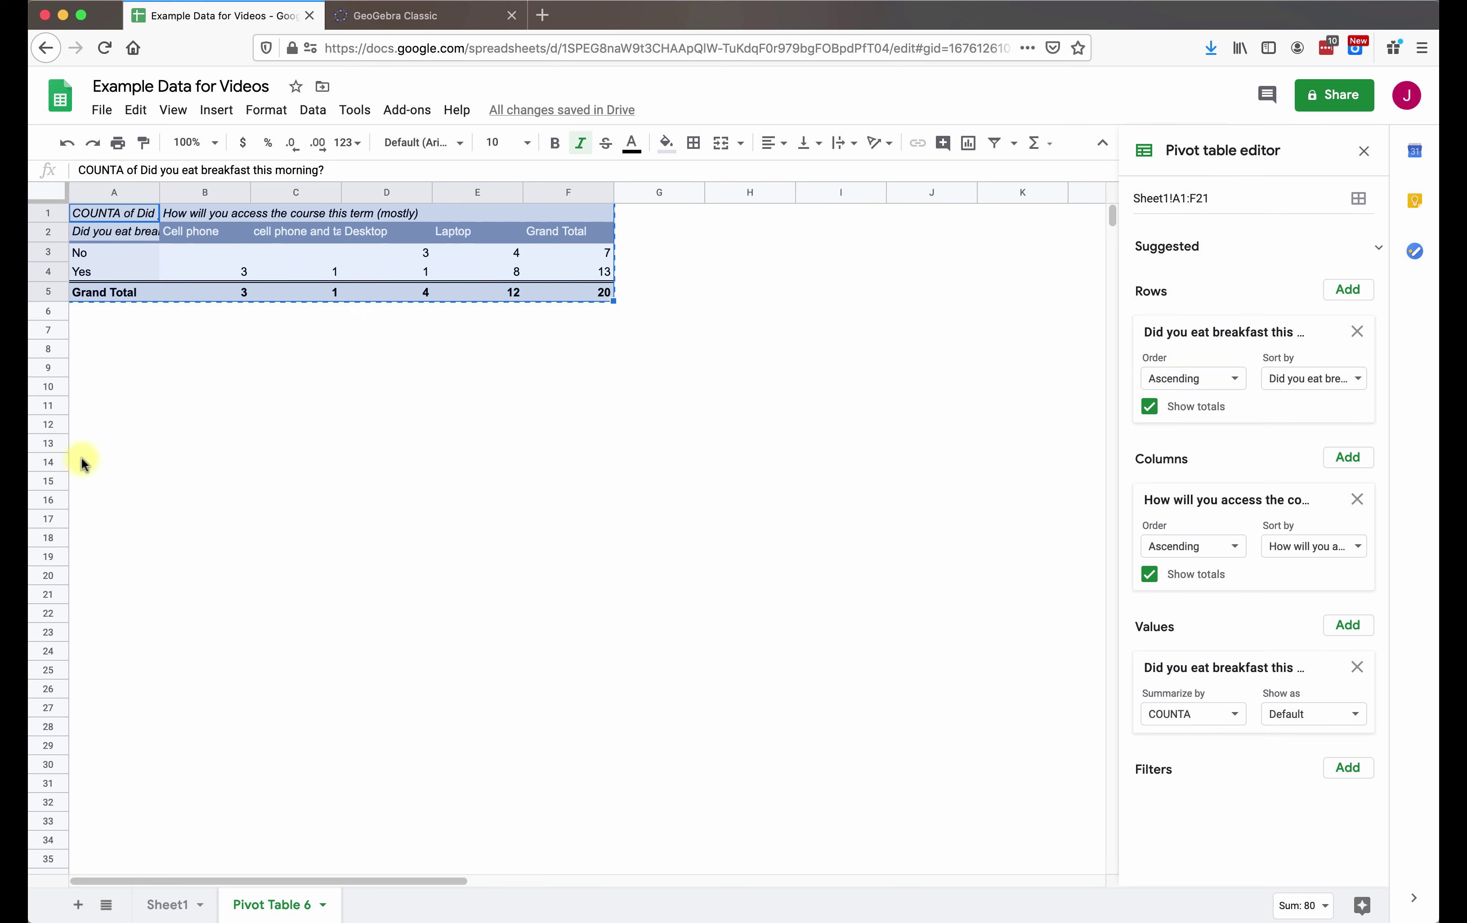
left_click(123, 468)
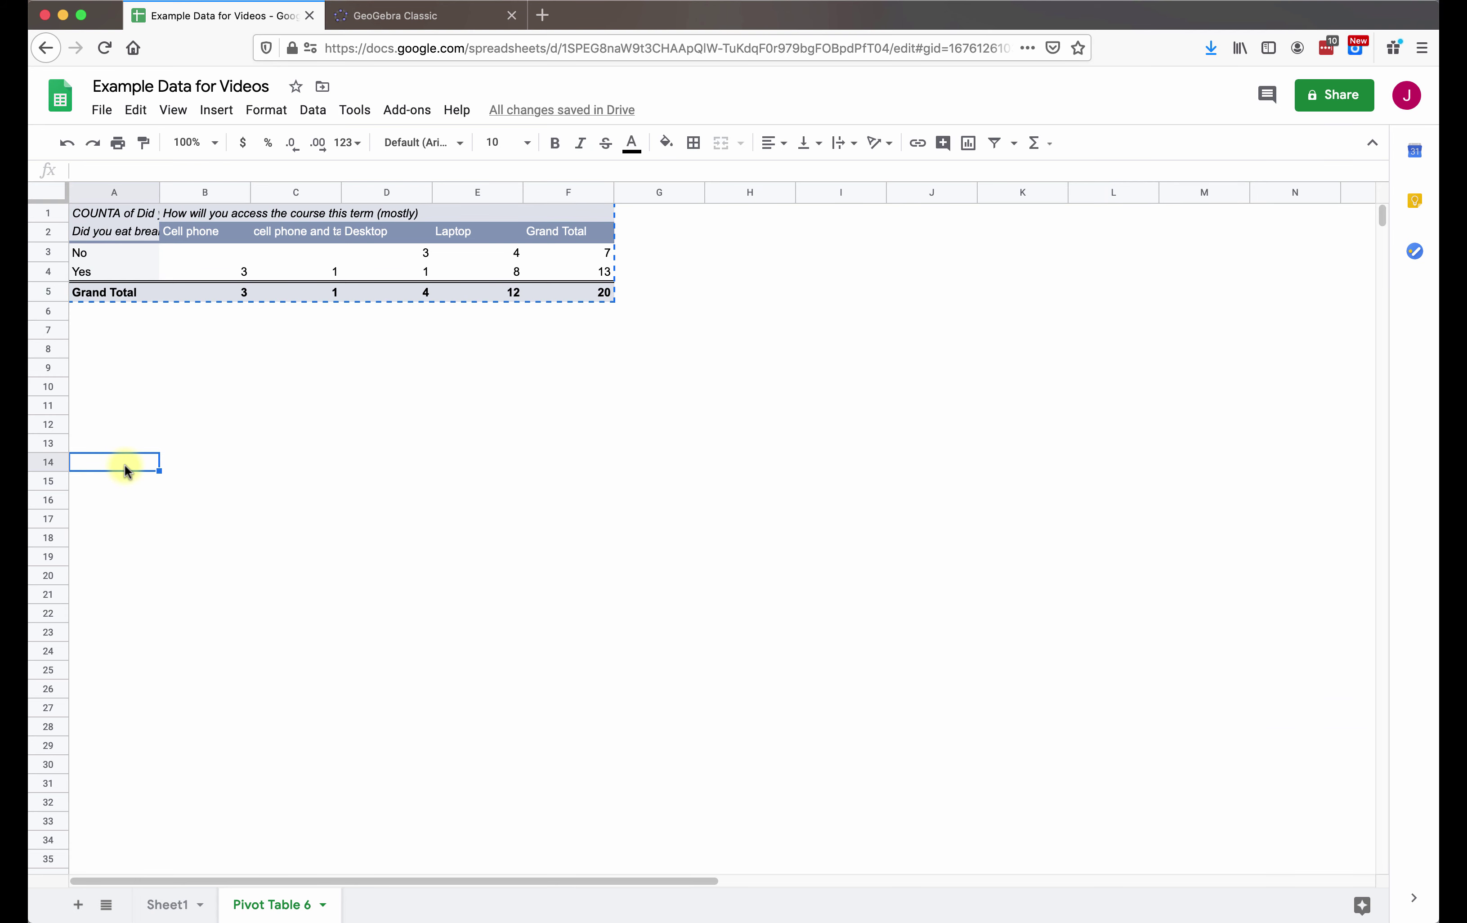
right_click(123, 463)
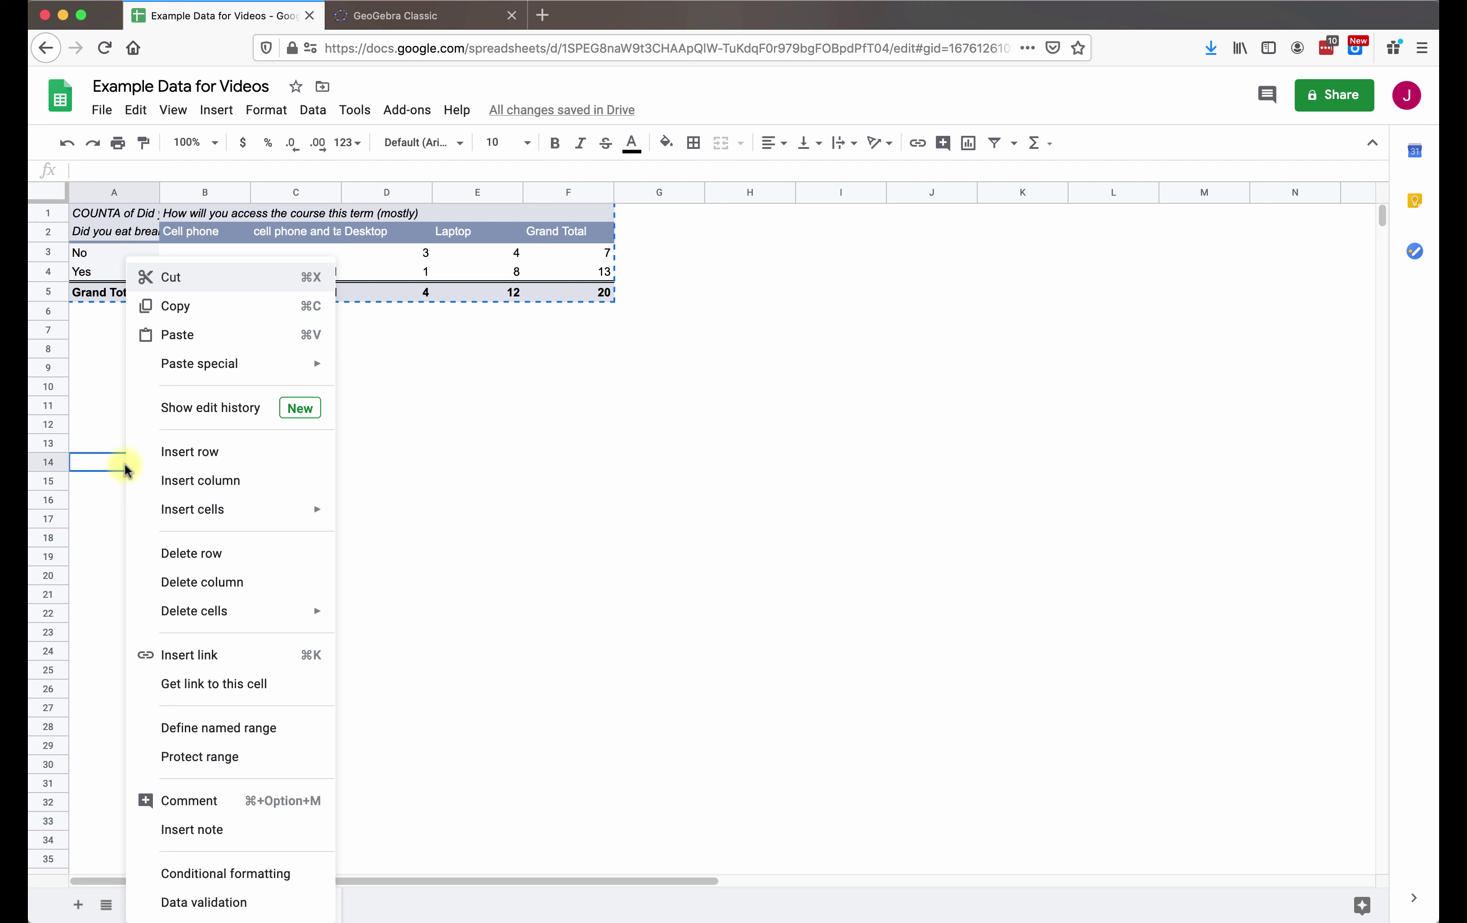
mouse_move(227, 377)
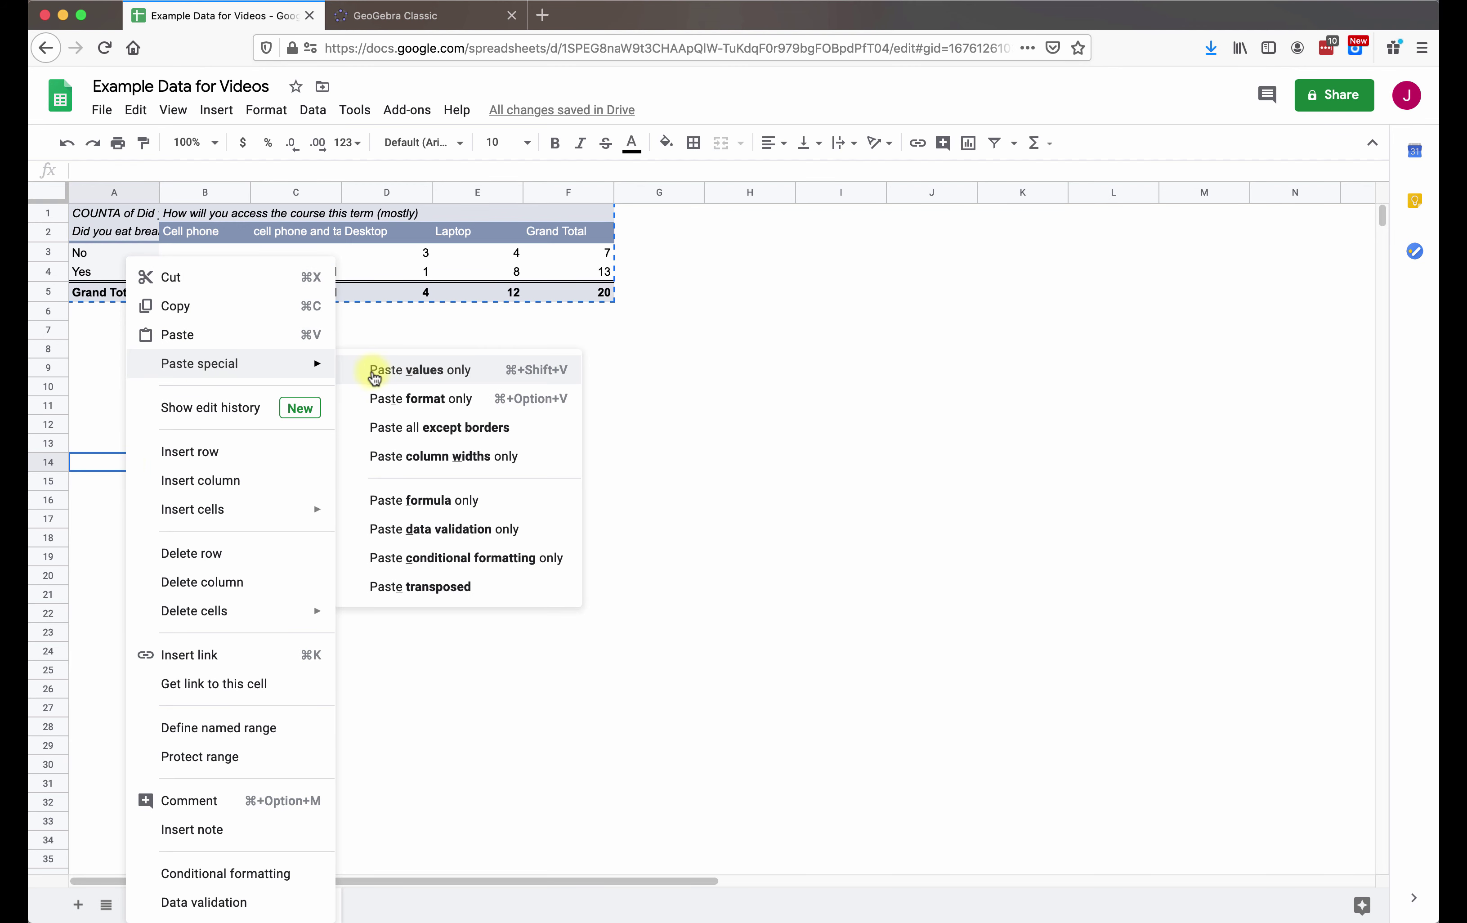
left_click(375, 368)
left_click(713, 517)
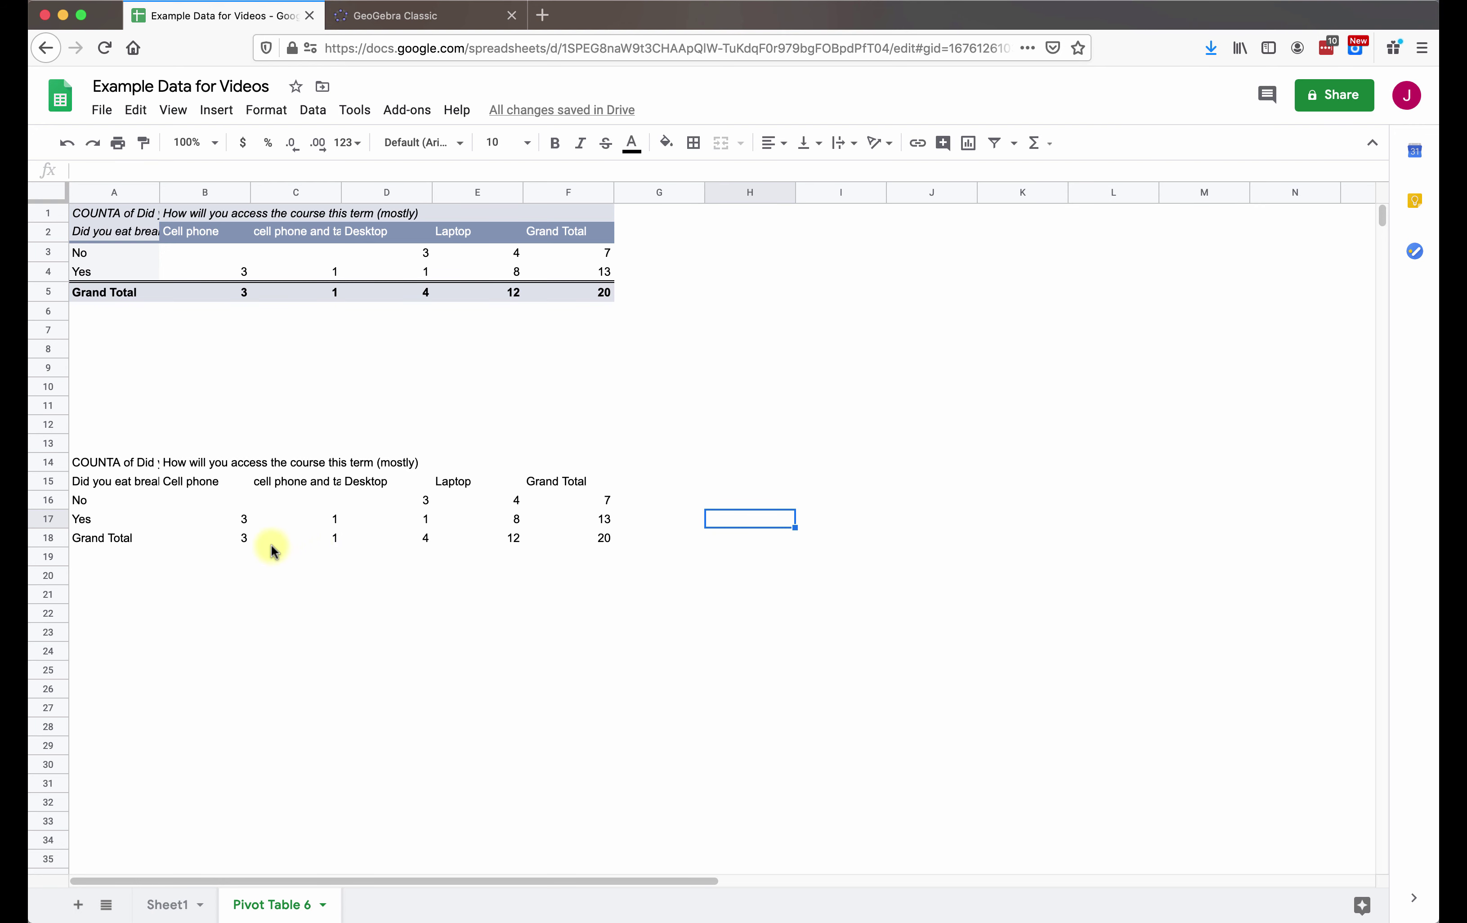
Step: Fill the blank No cells B16 and C16 of the copy with 0
left_click(244, 518)
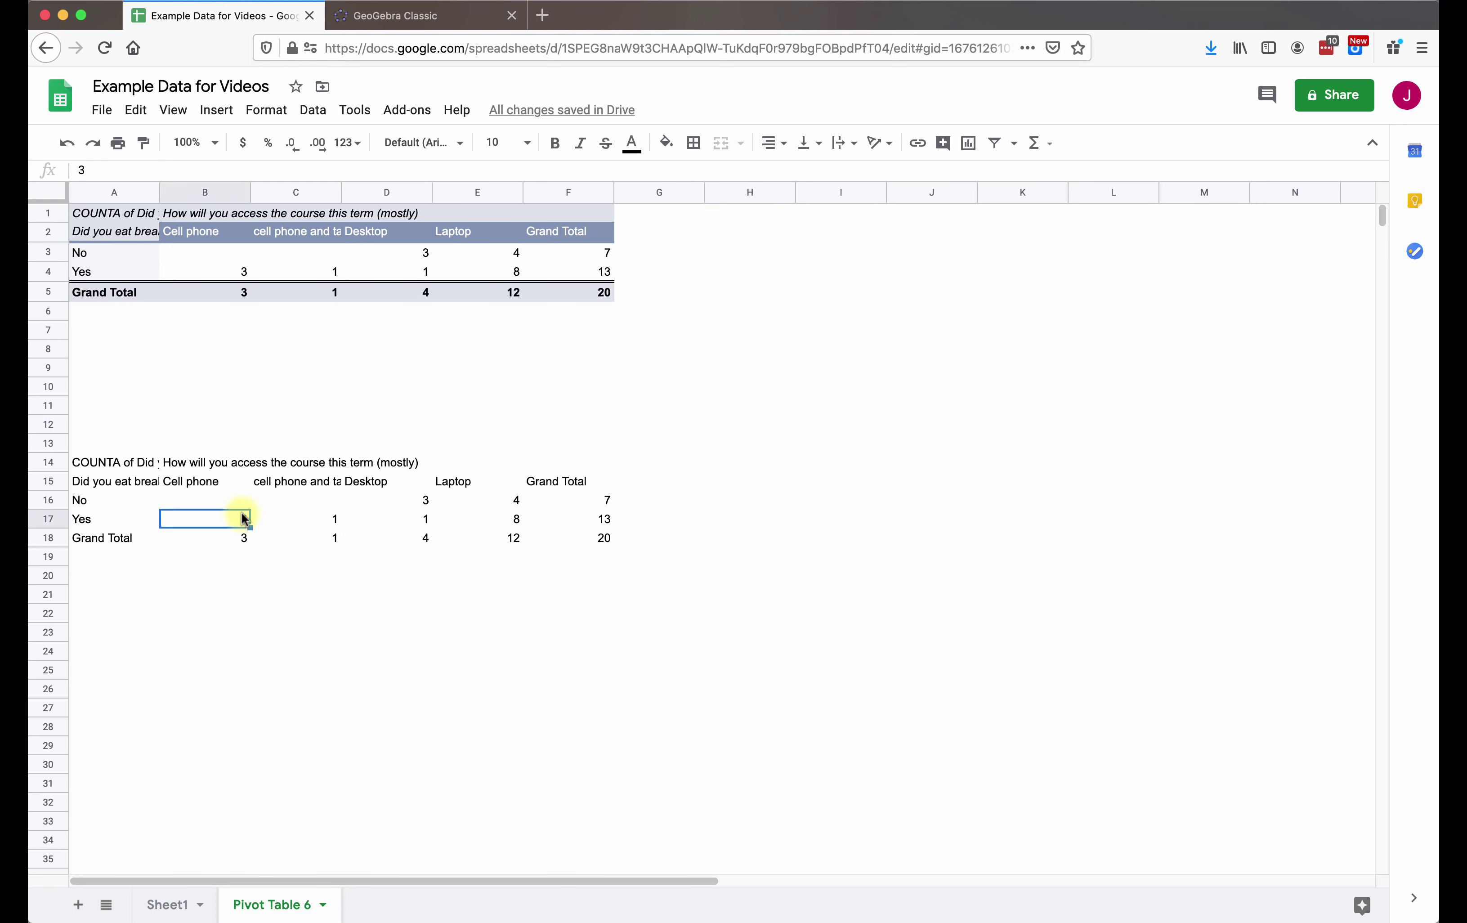
key("Up")
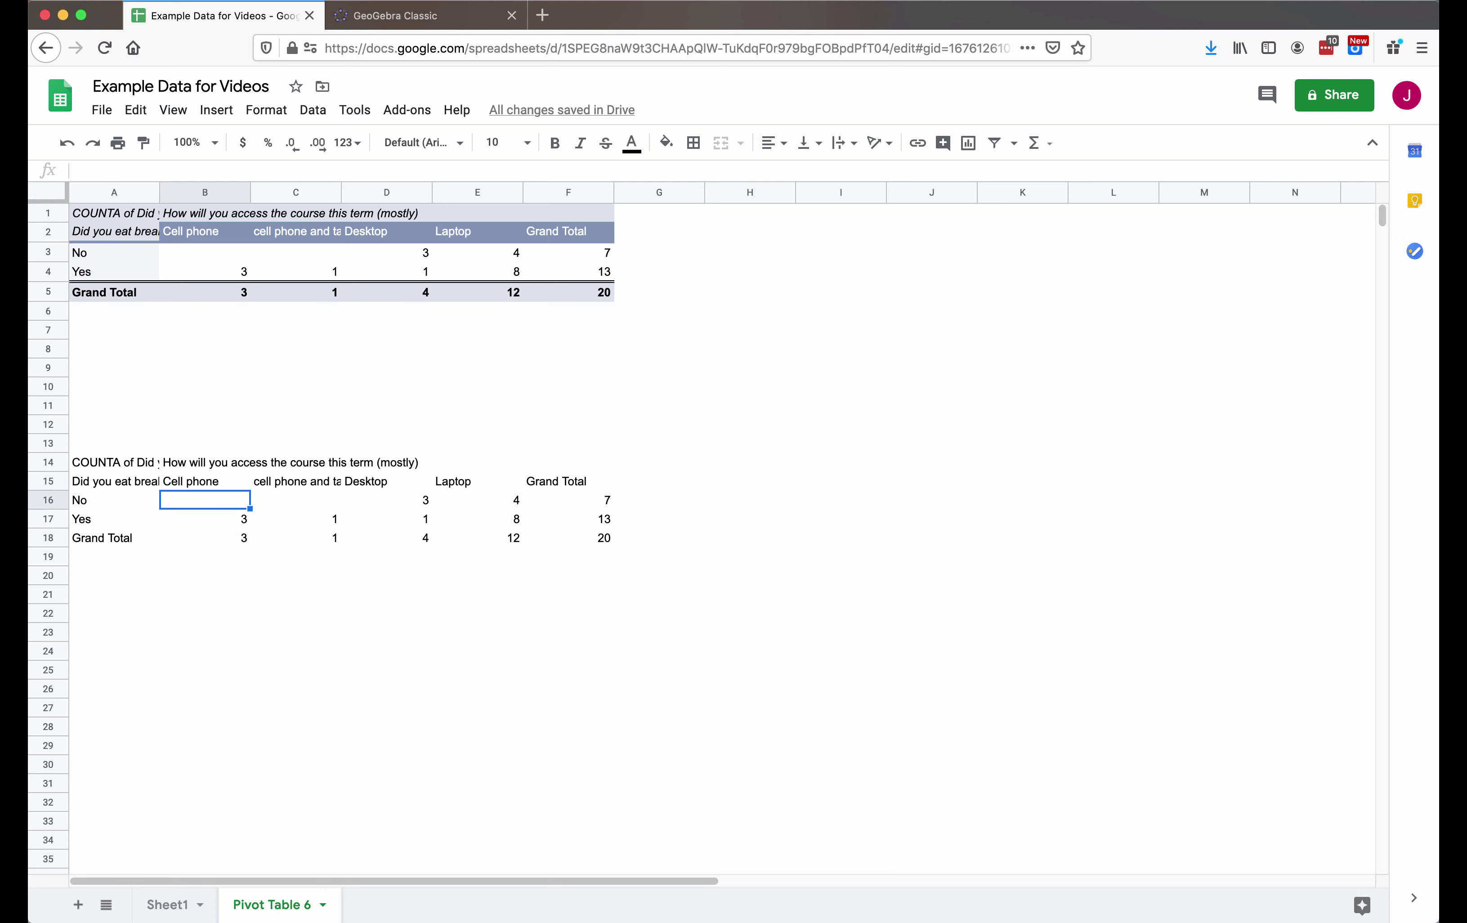
type("0")
key("Tab")
type("0")
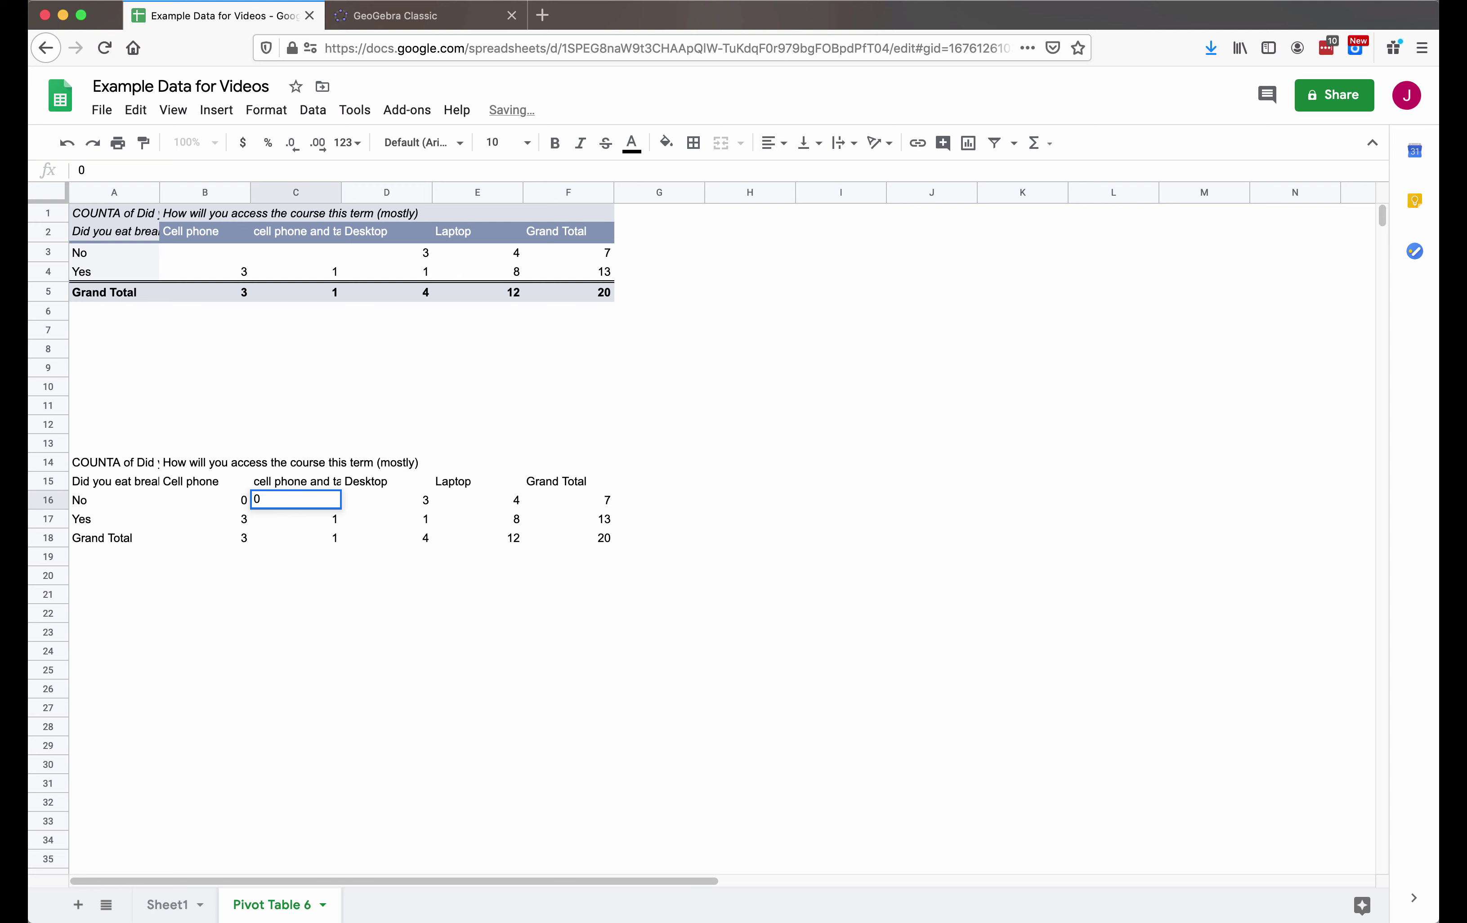
key("Tab")
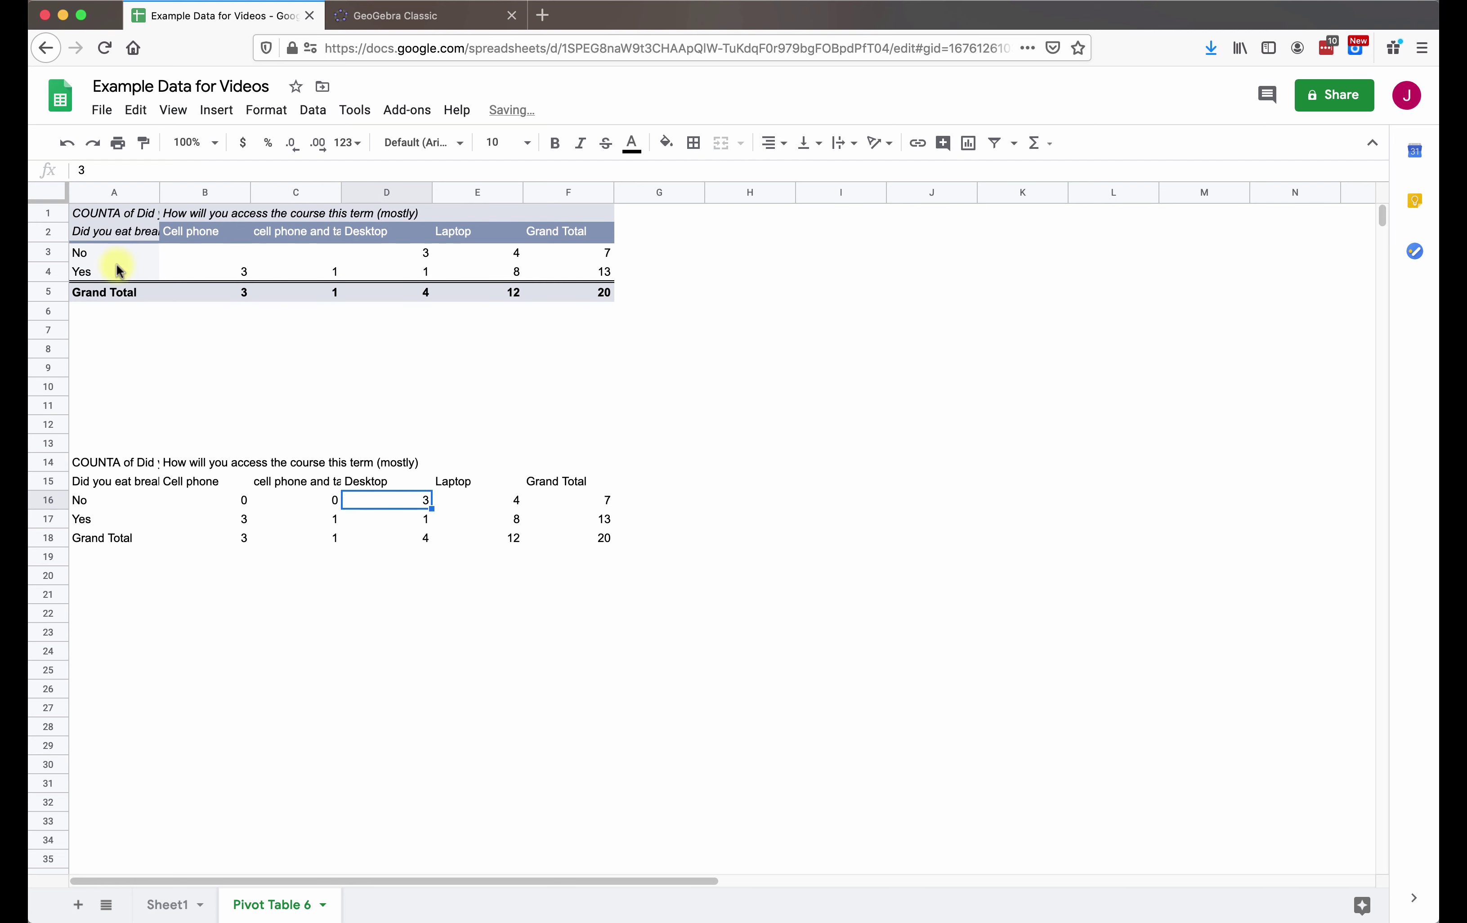
Step: Auto-fit columns A through F to their contents
left_click_drag(115, 191, 523, 189)
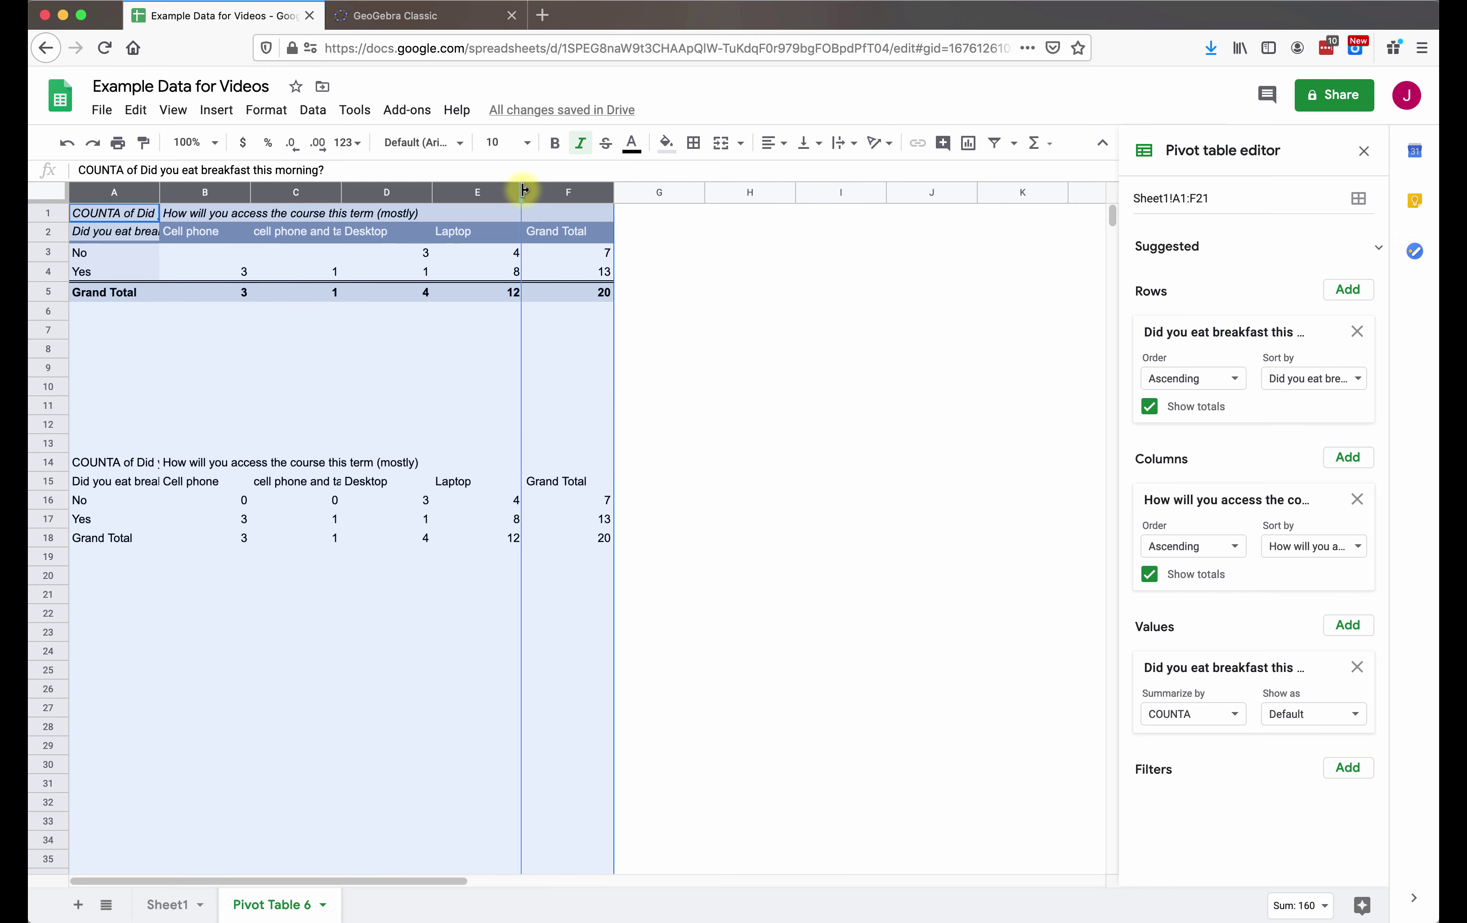
double_click(523, 190)
left_click(662, 435)
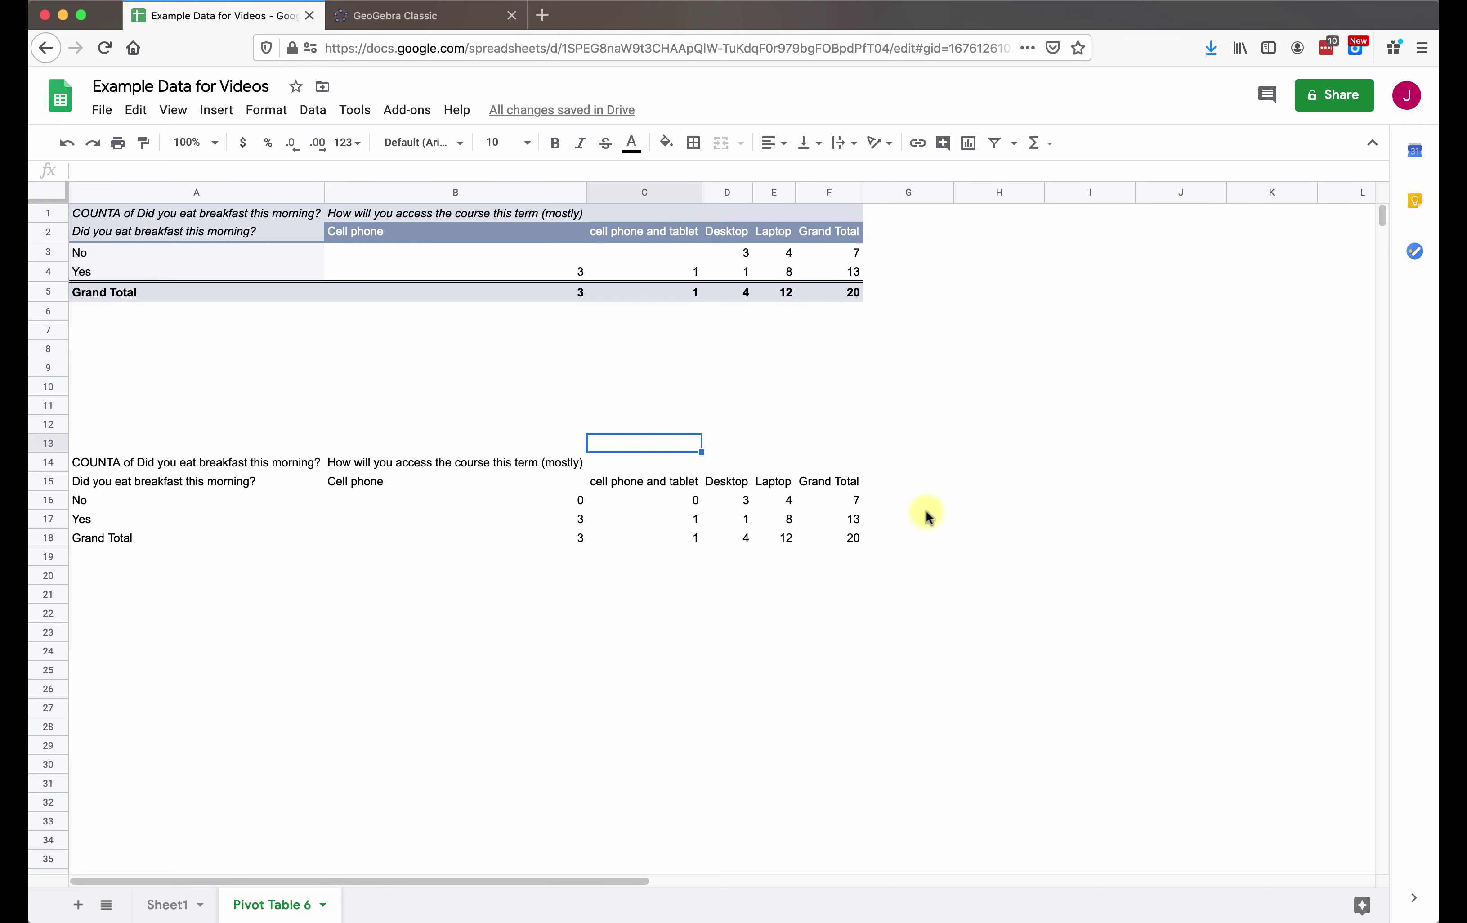
Step: Centre the device headings and counts in both the copy (B15:F18) and the pivot (B2:F5)
left_click_drag(373, 485, 848, 535)
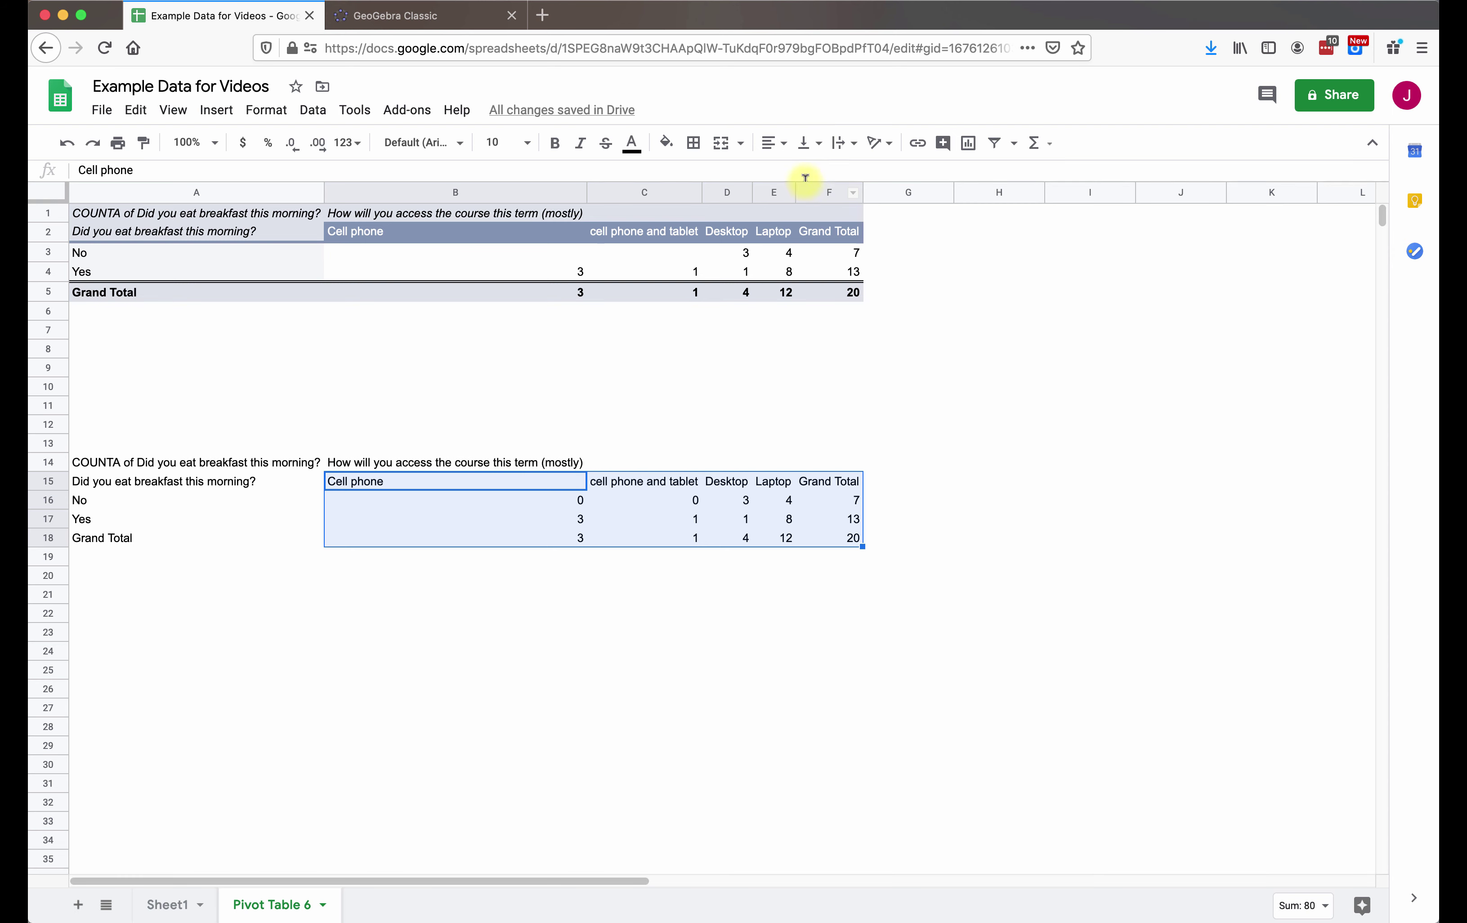
left_click(784, 145)
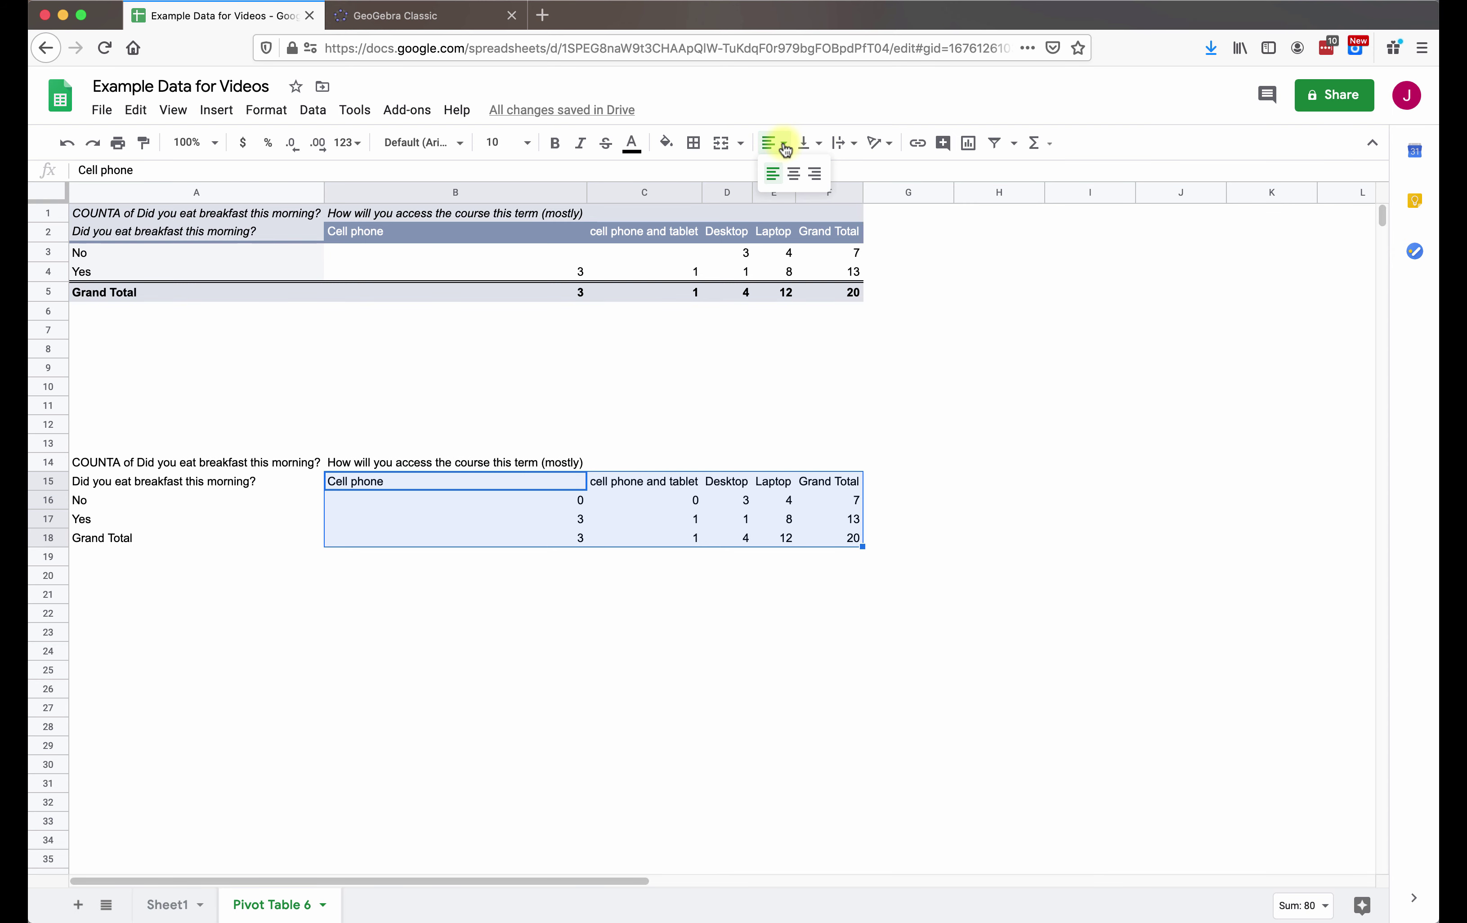
left_click(794, 174)
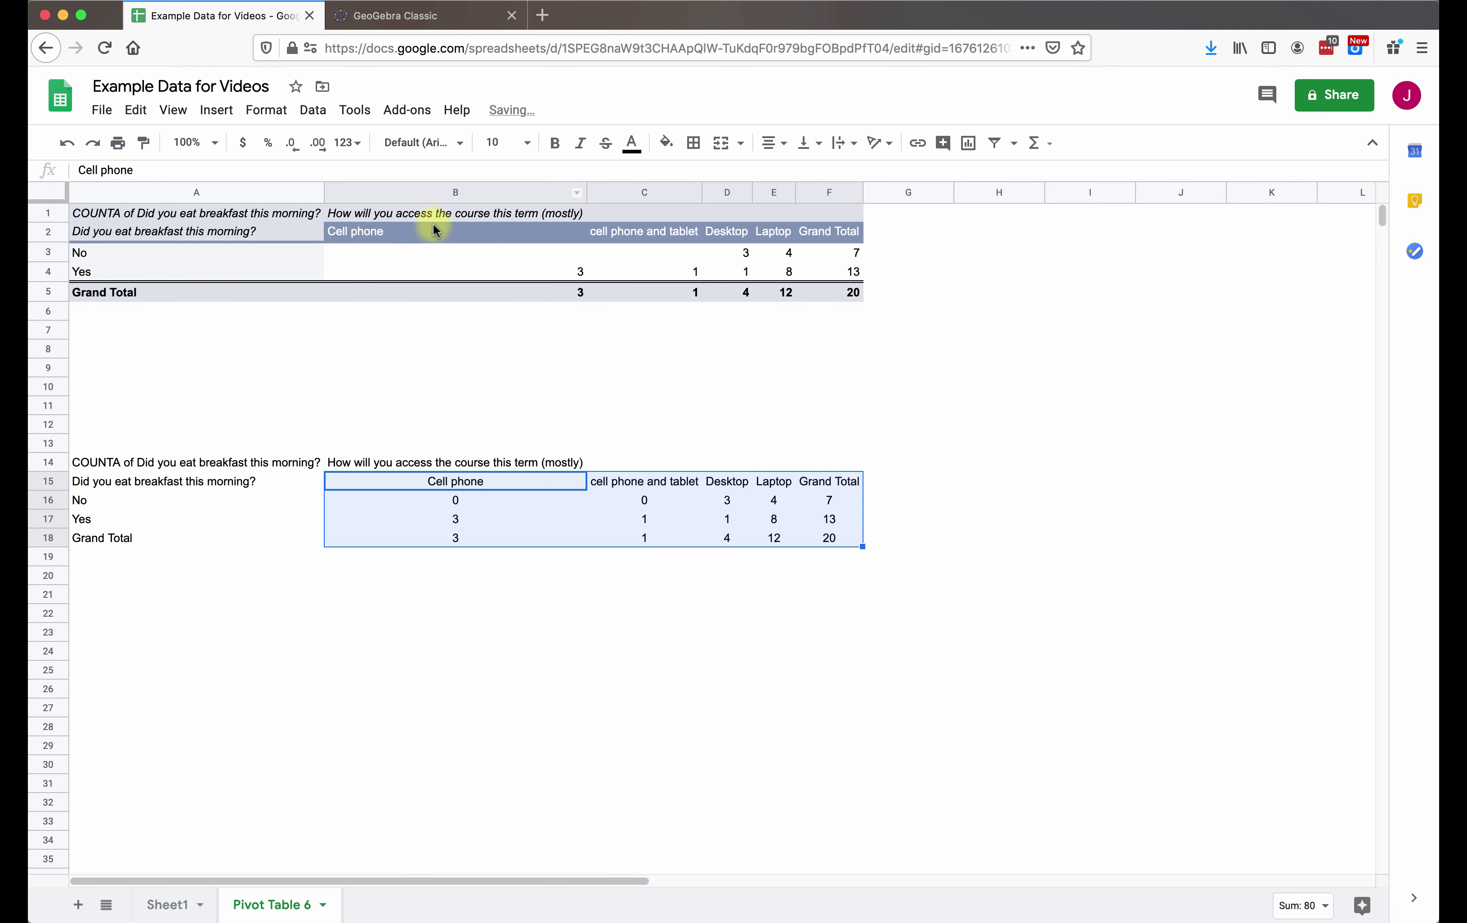
left_click_drag(426, 230, 855, 293)
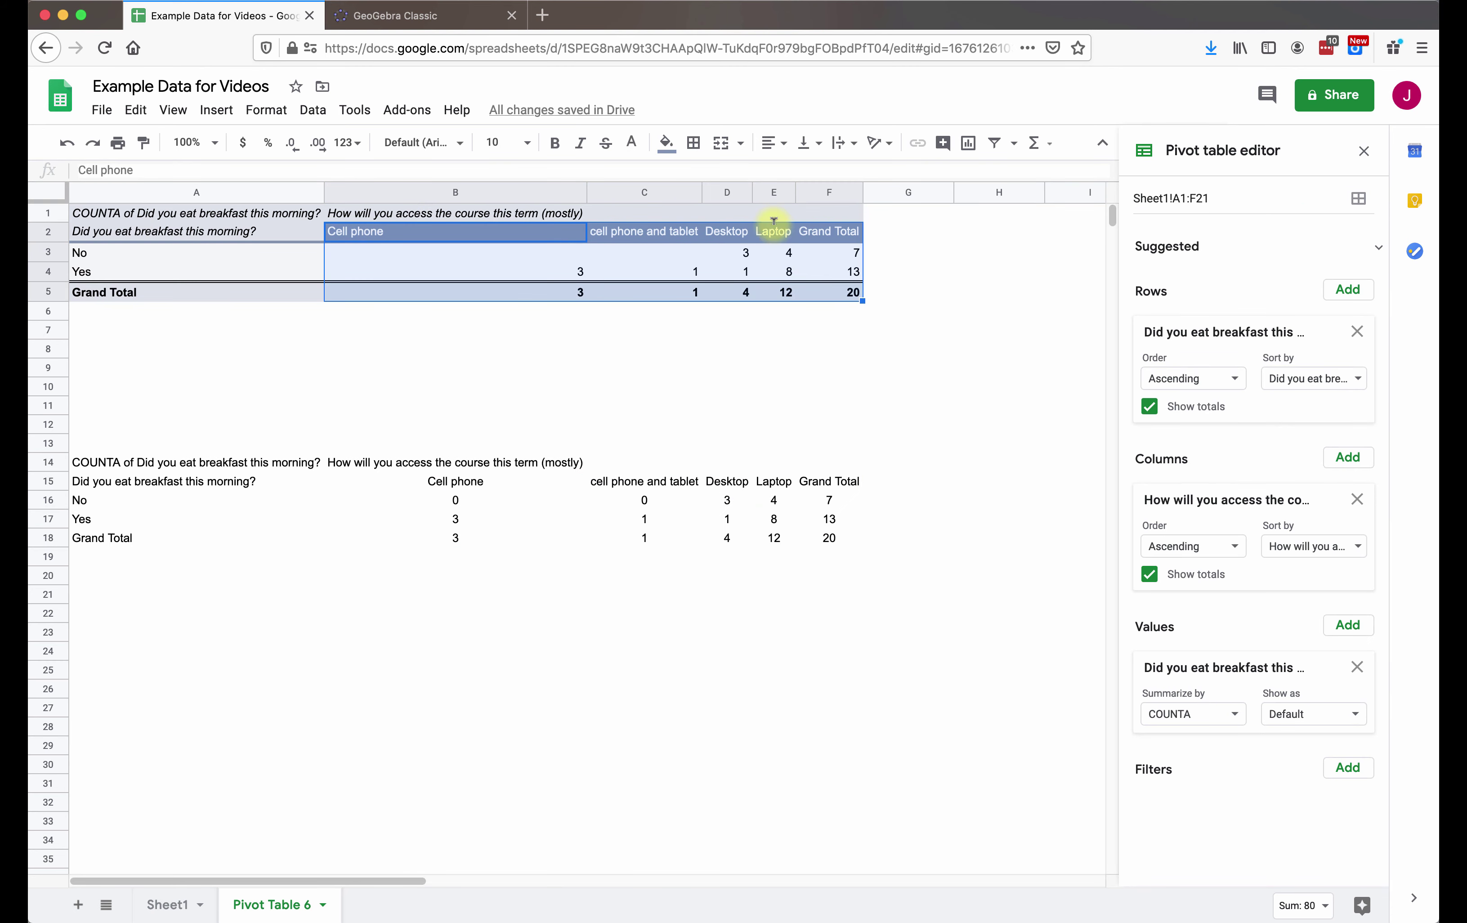
left_click(785, 145)
left_click(794, 173)
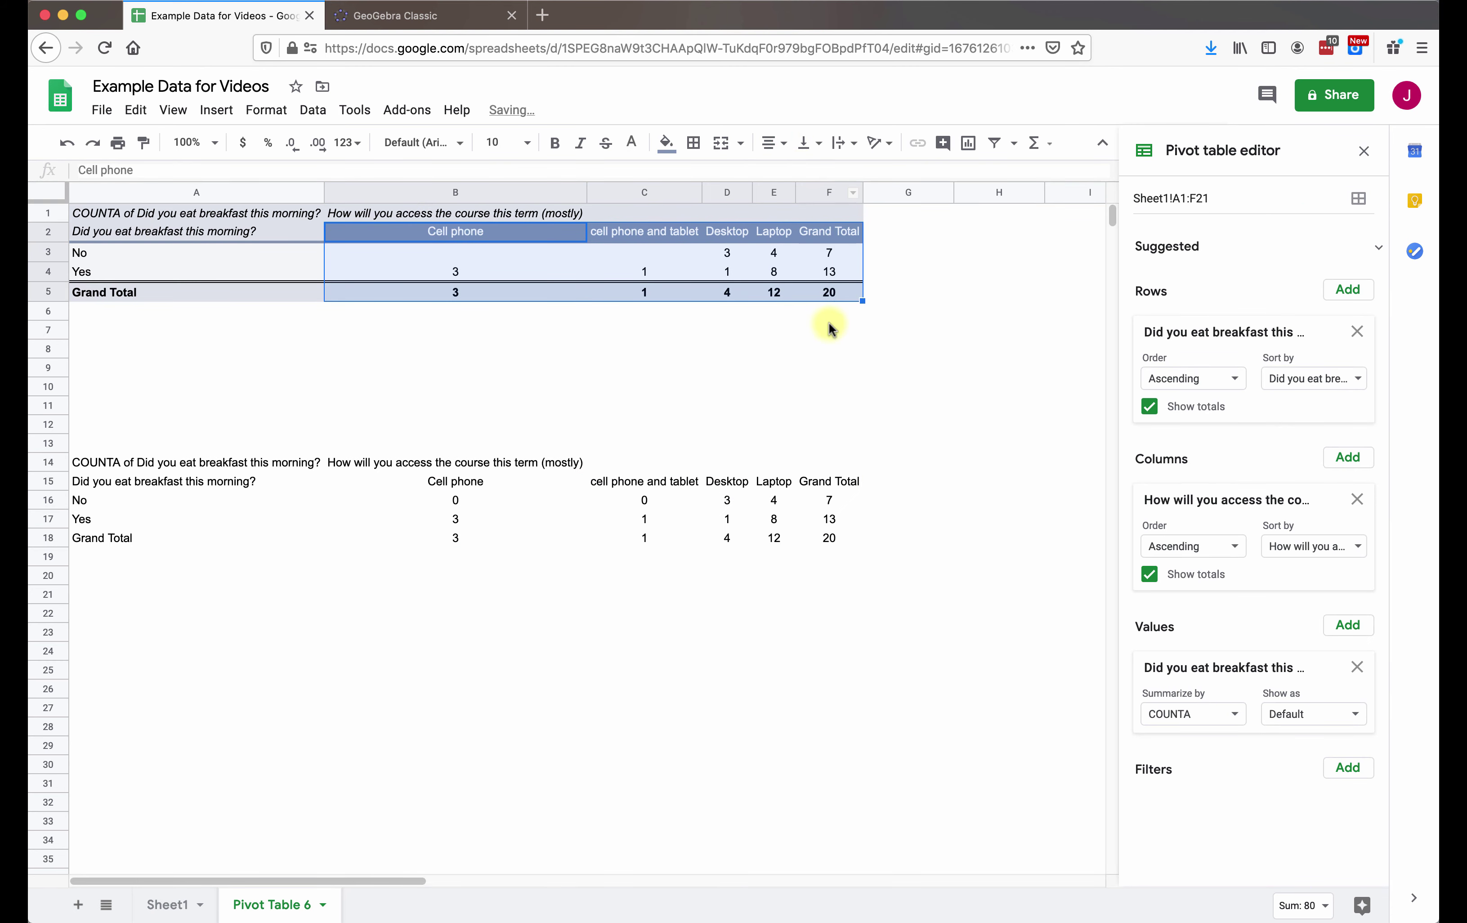
left_click(829, 347)
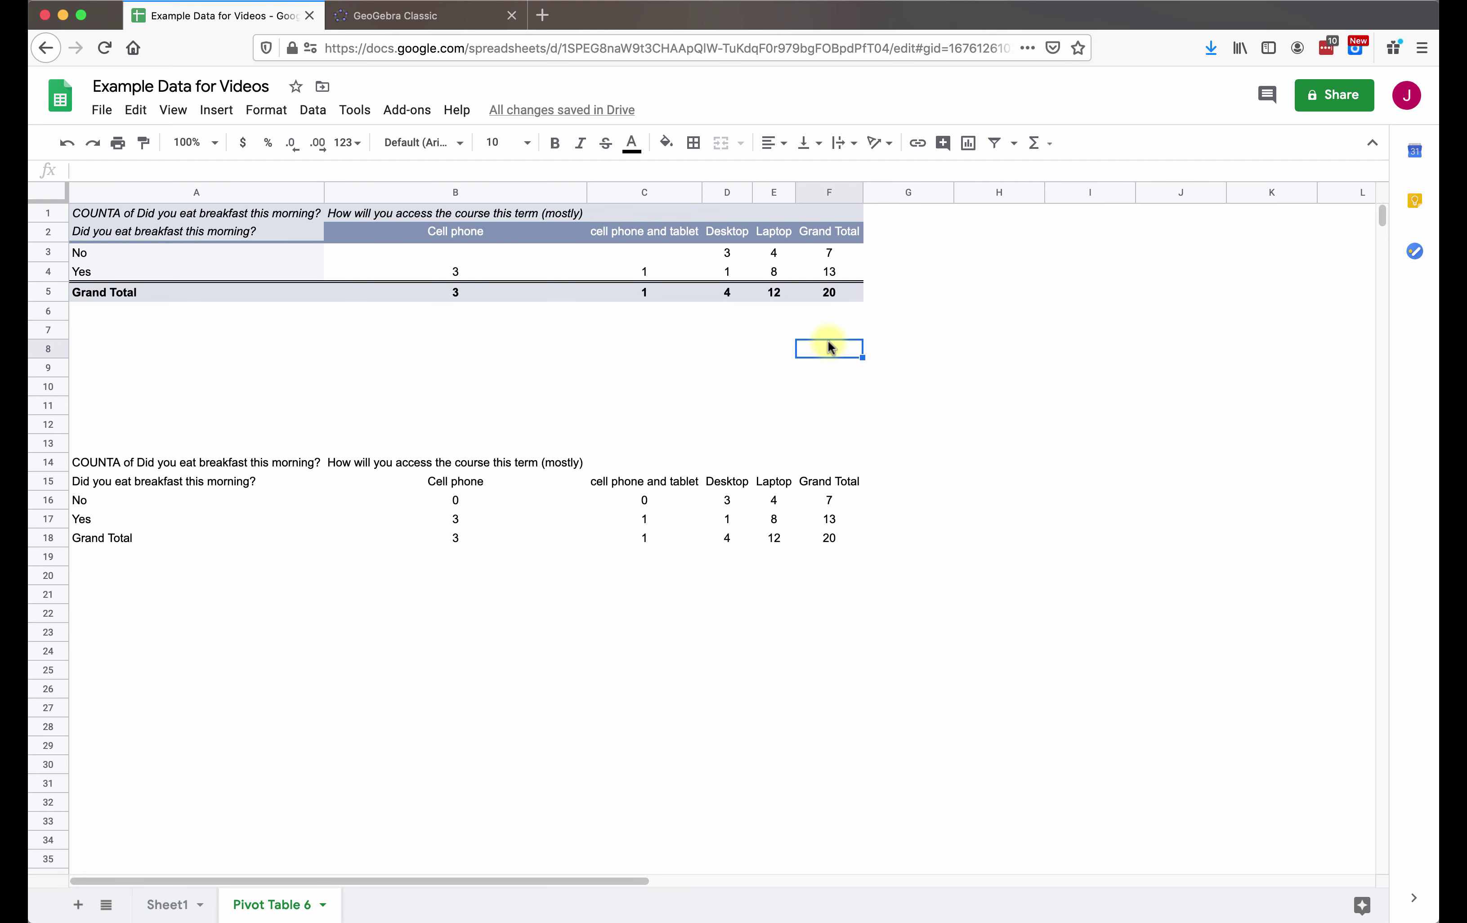
Step: Set the pivot Values 'Show as' option to '% of grand total'
left_click(448, 252)
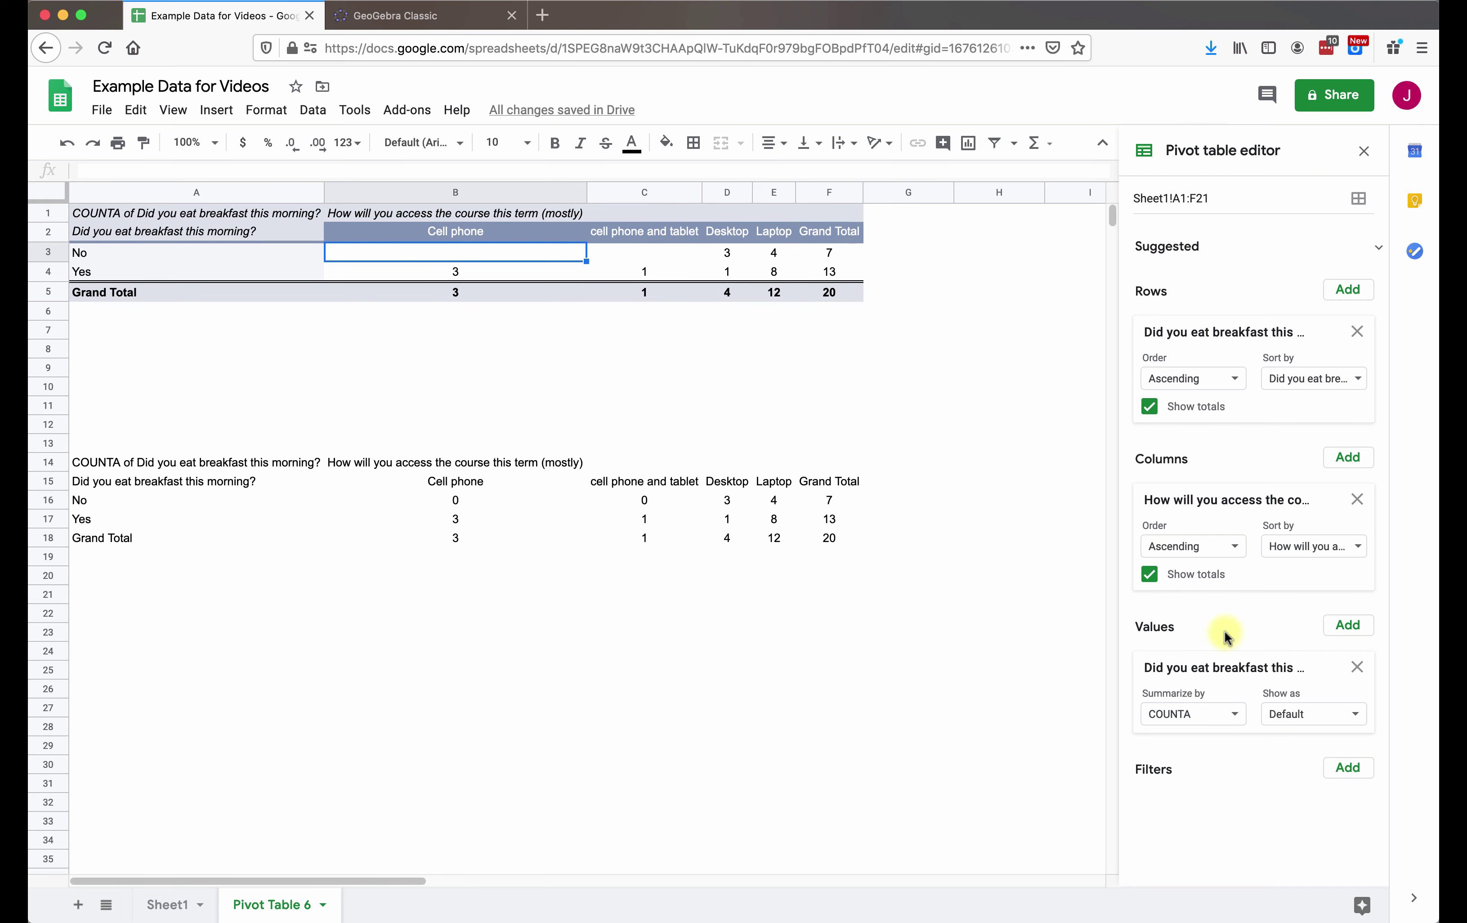
left_click(1312, 718)
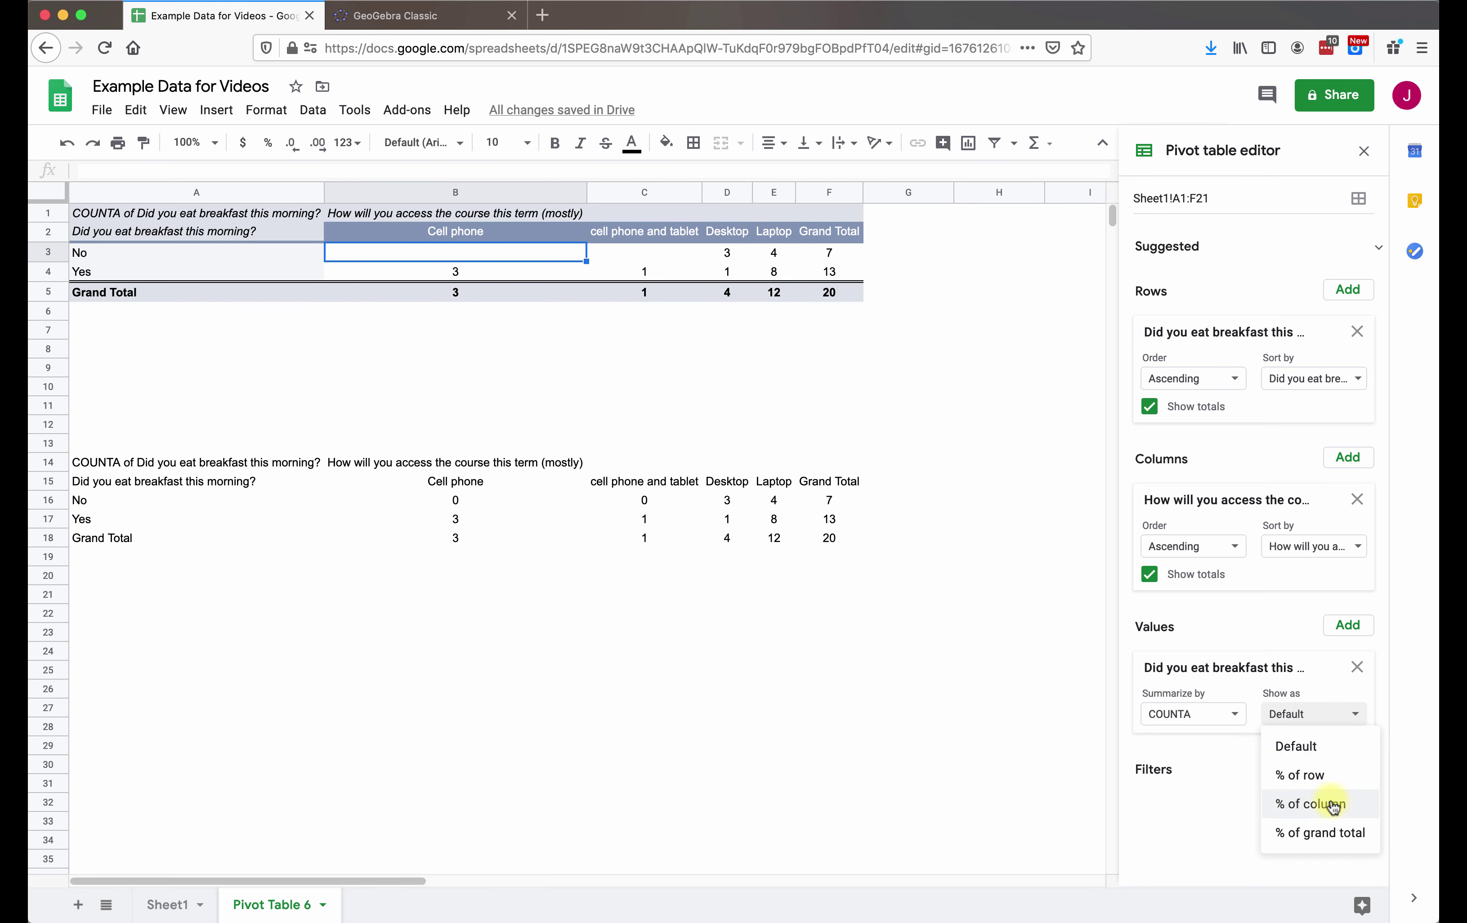
left_click(1338, 836)
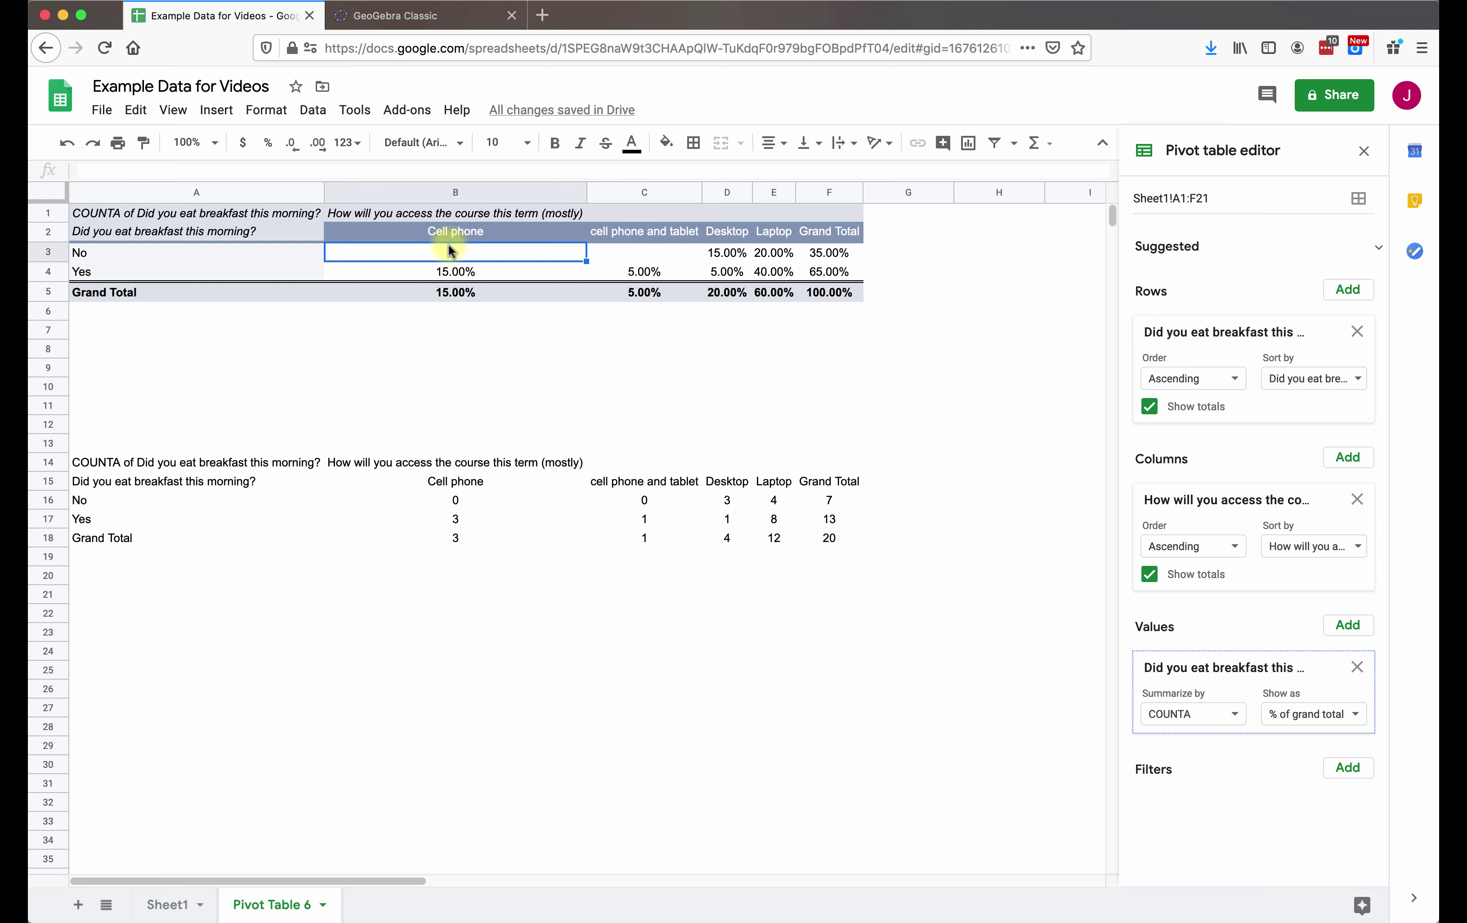
Step: Select the body, Grand Total row and Grand Total column to confirm the 100.00% total
left_click_drag(444, 248, 773, 271)
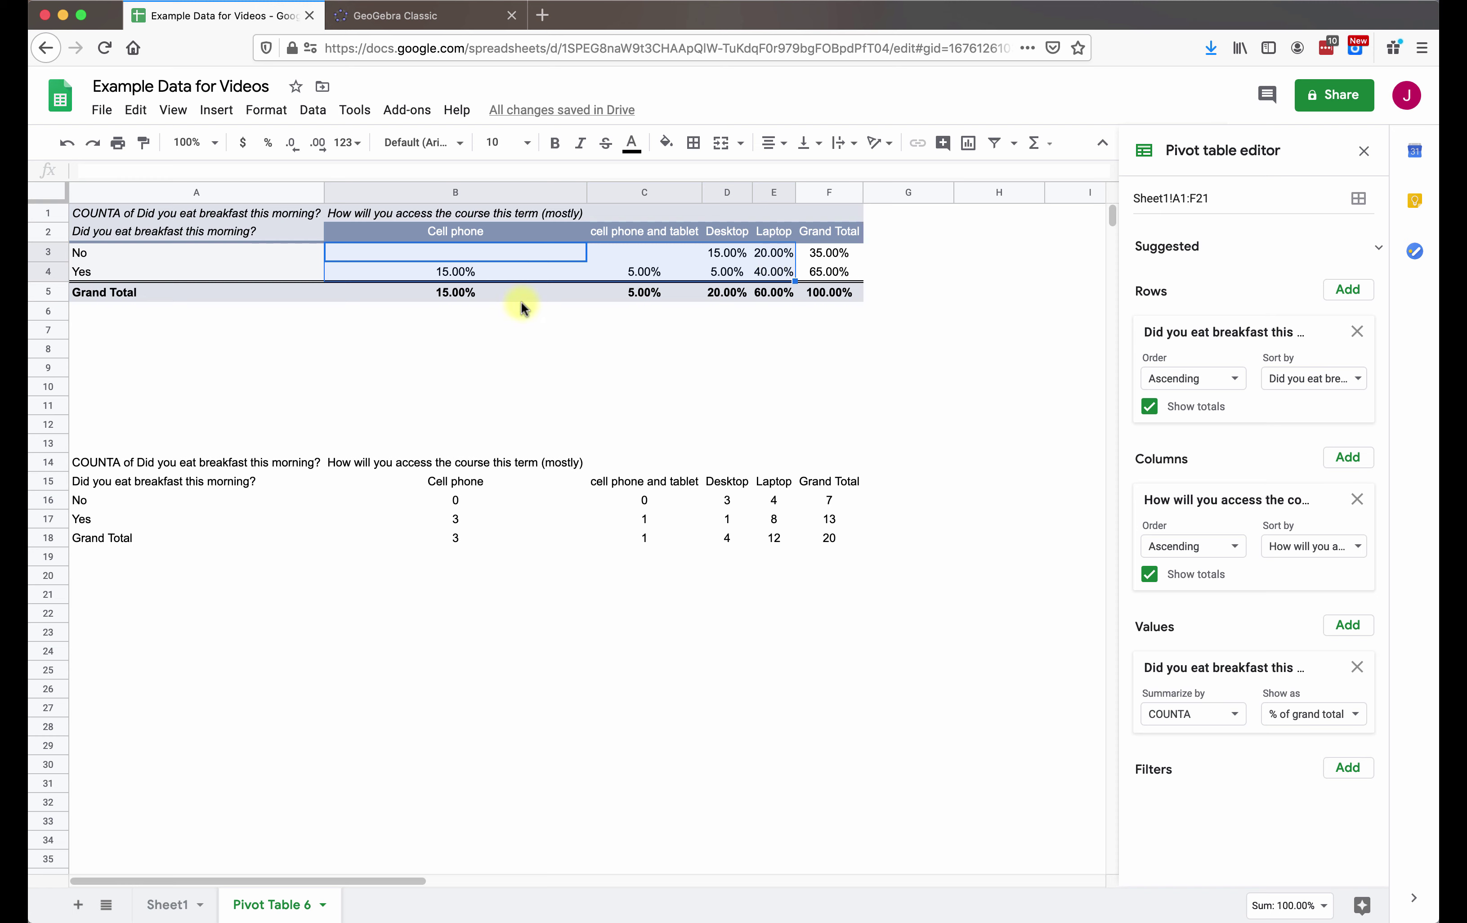
left_click_drag(422, 292, 774, 295)
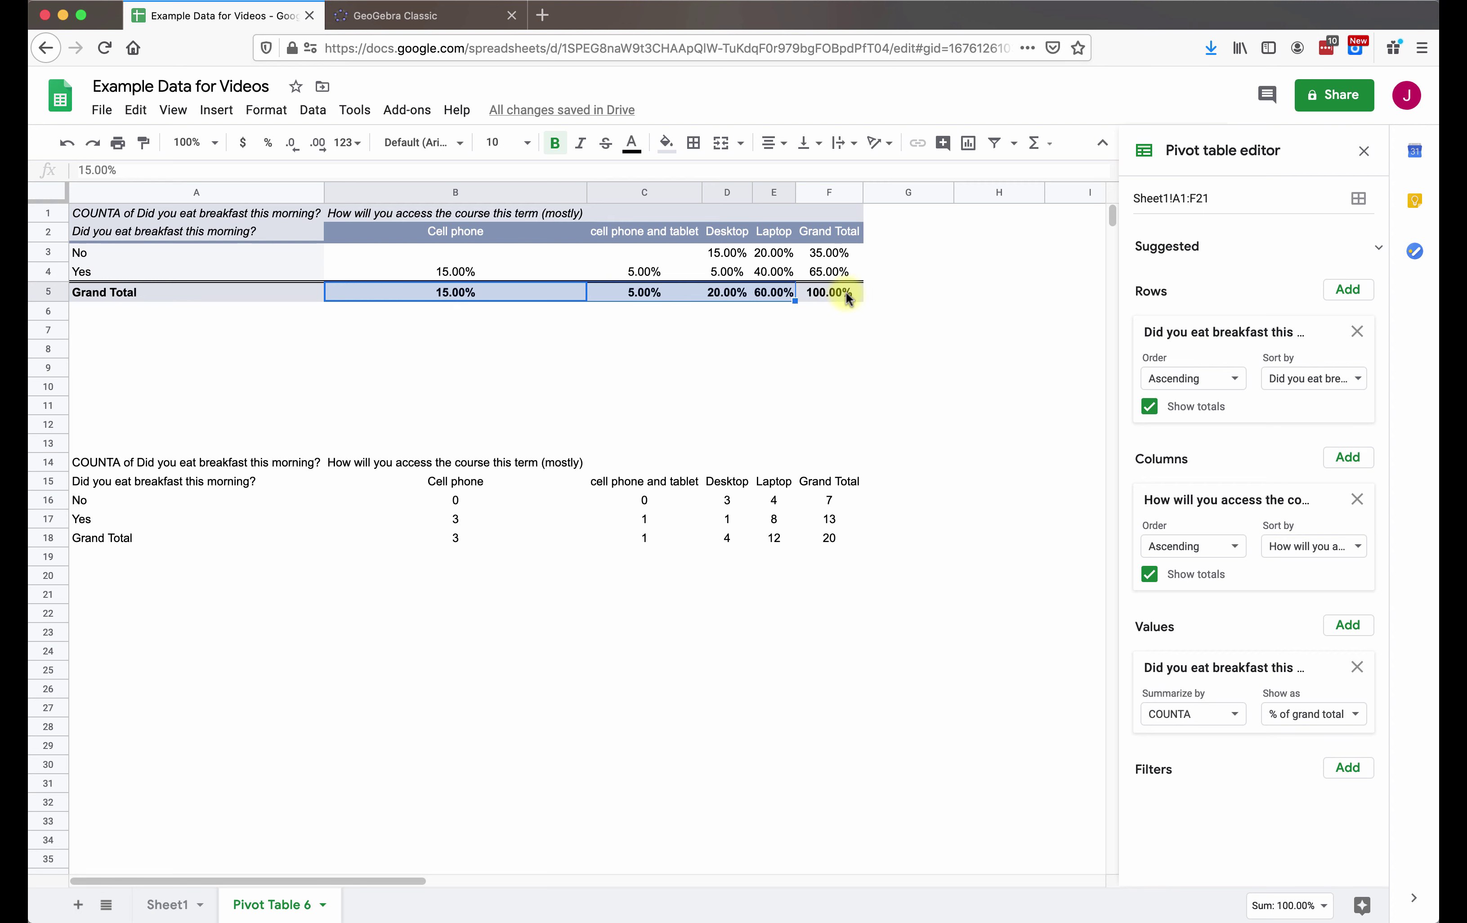
left_click_drag(843, 252, 844, 275)
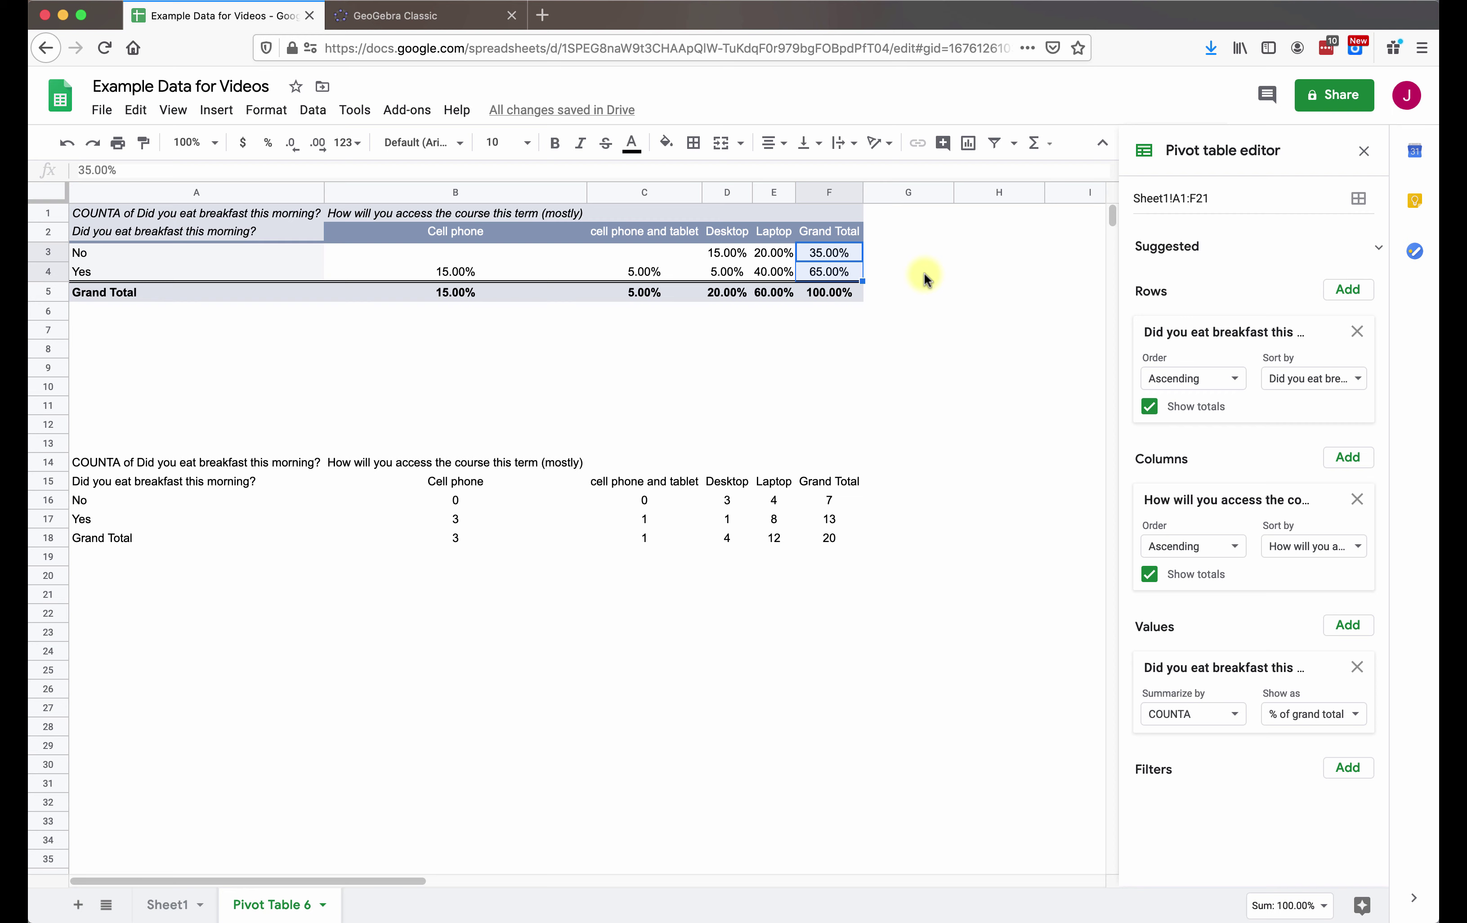
Step: Change the pivot Values 'Show as' option to '% of row'
left_click(918, 308)
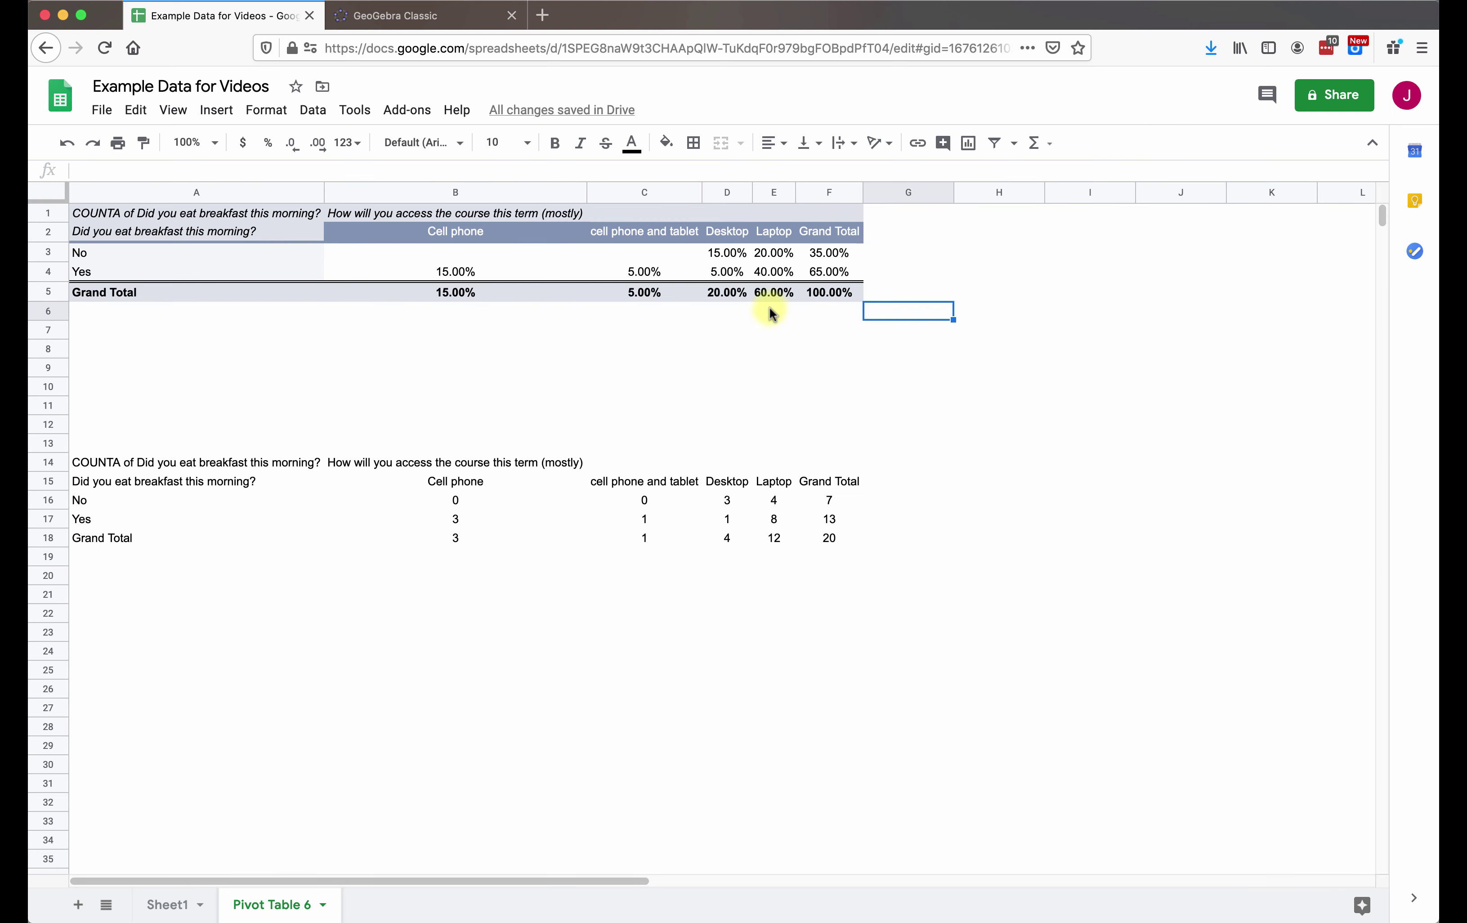
left_click(766, 274)
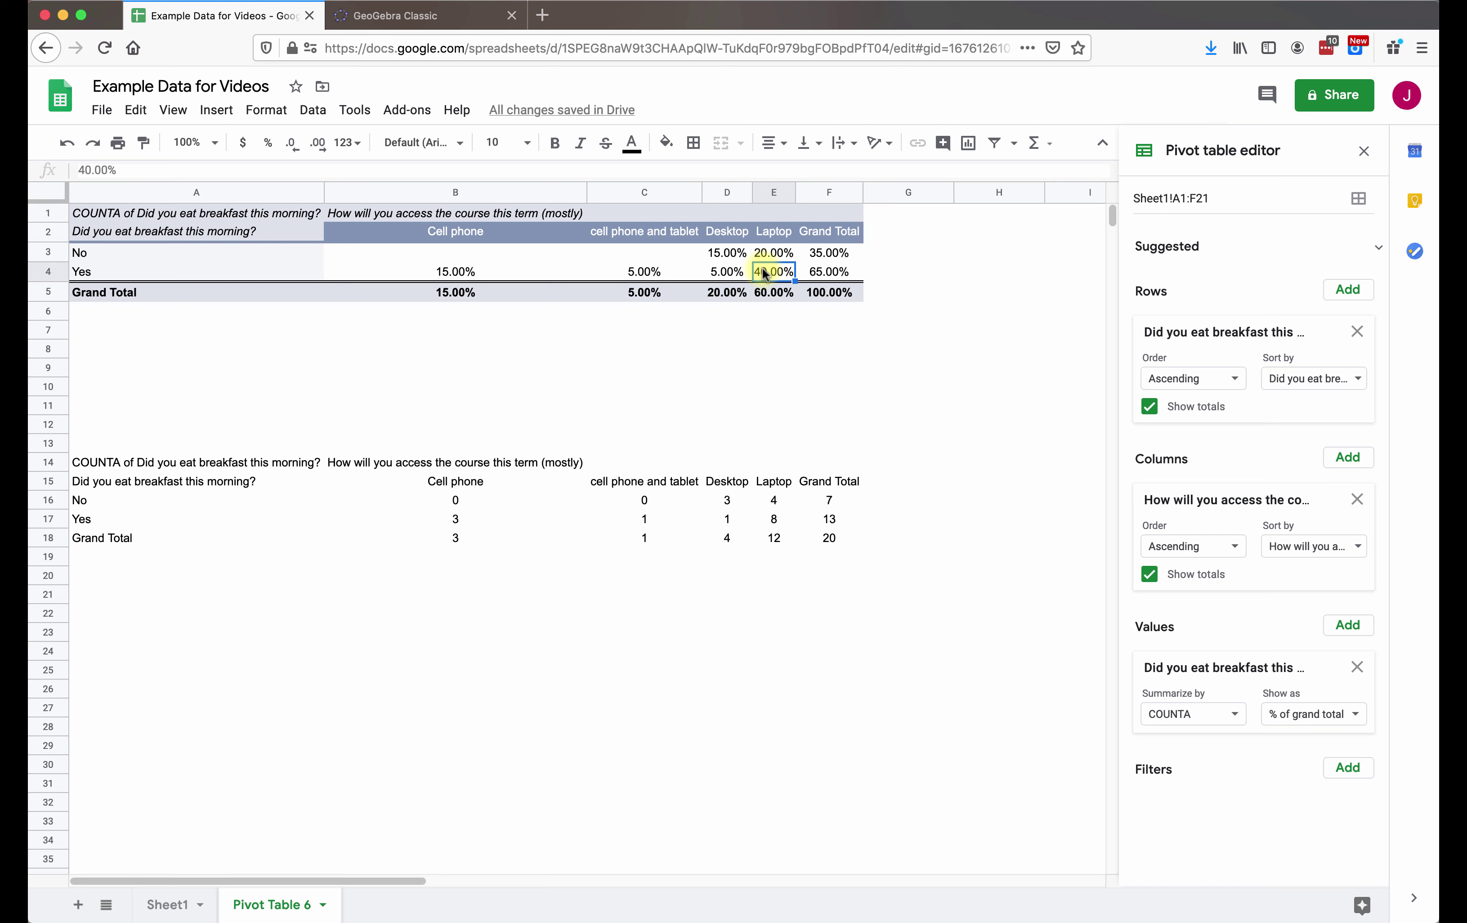
left_click(1308, 717)
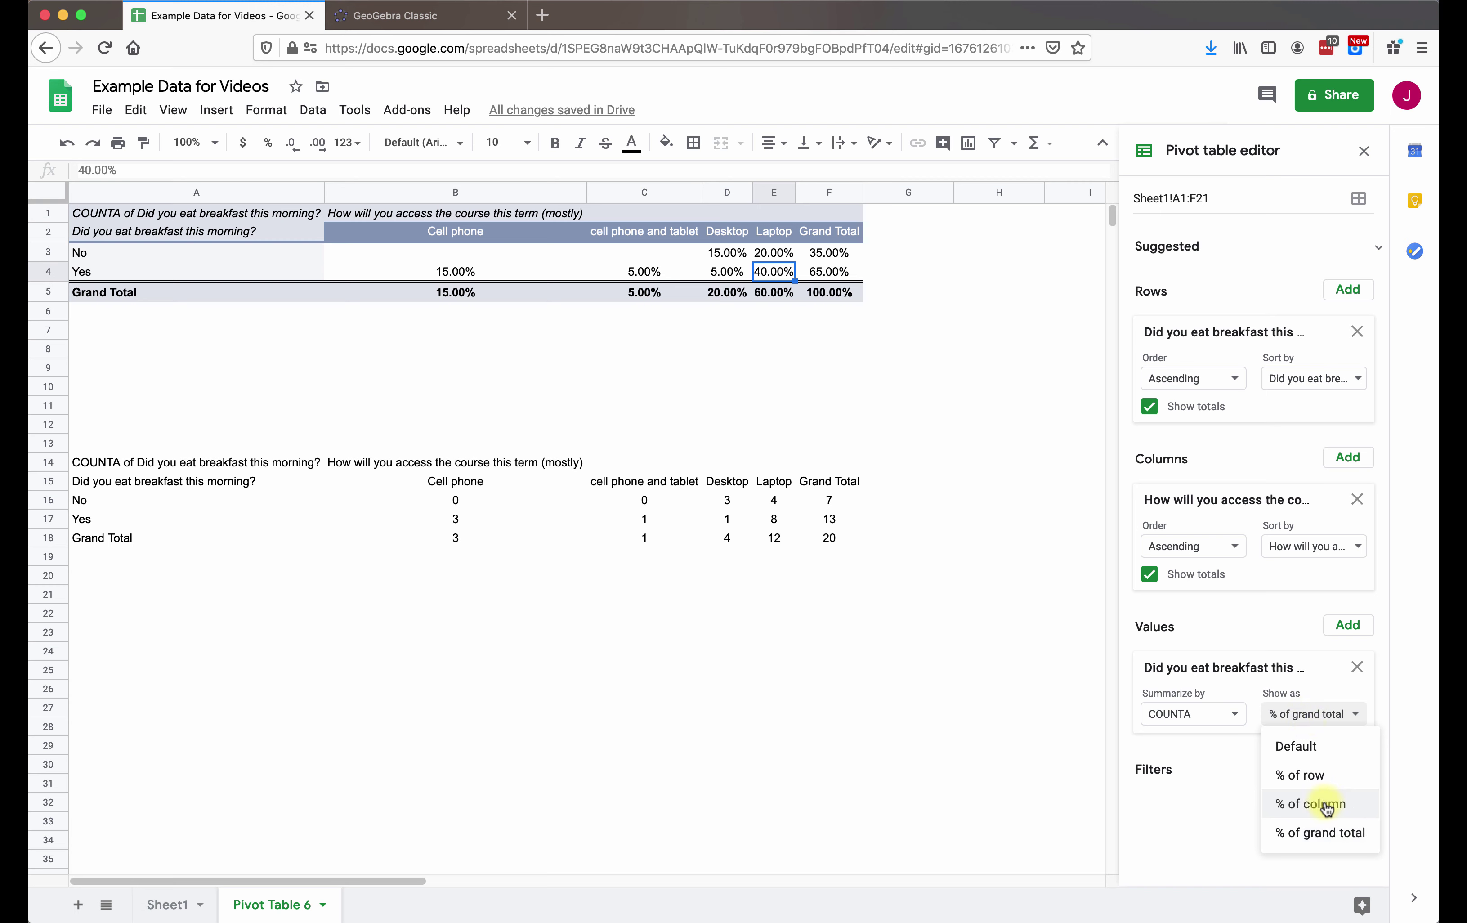
left_click(1327, 778)
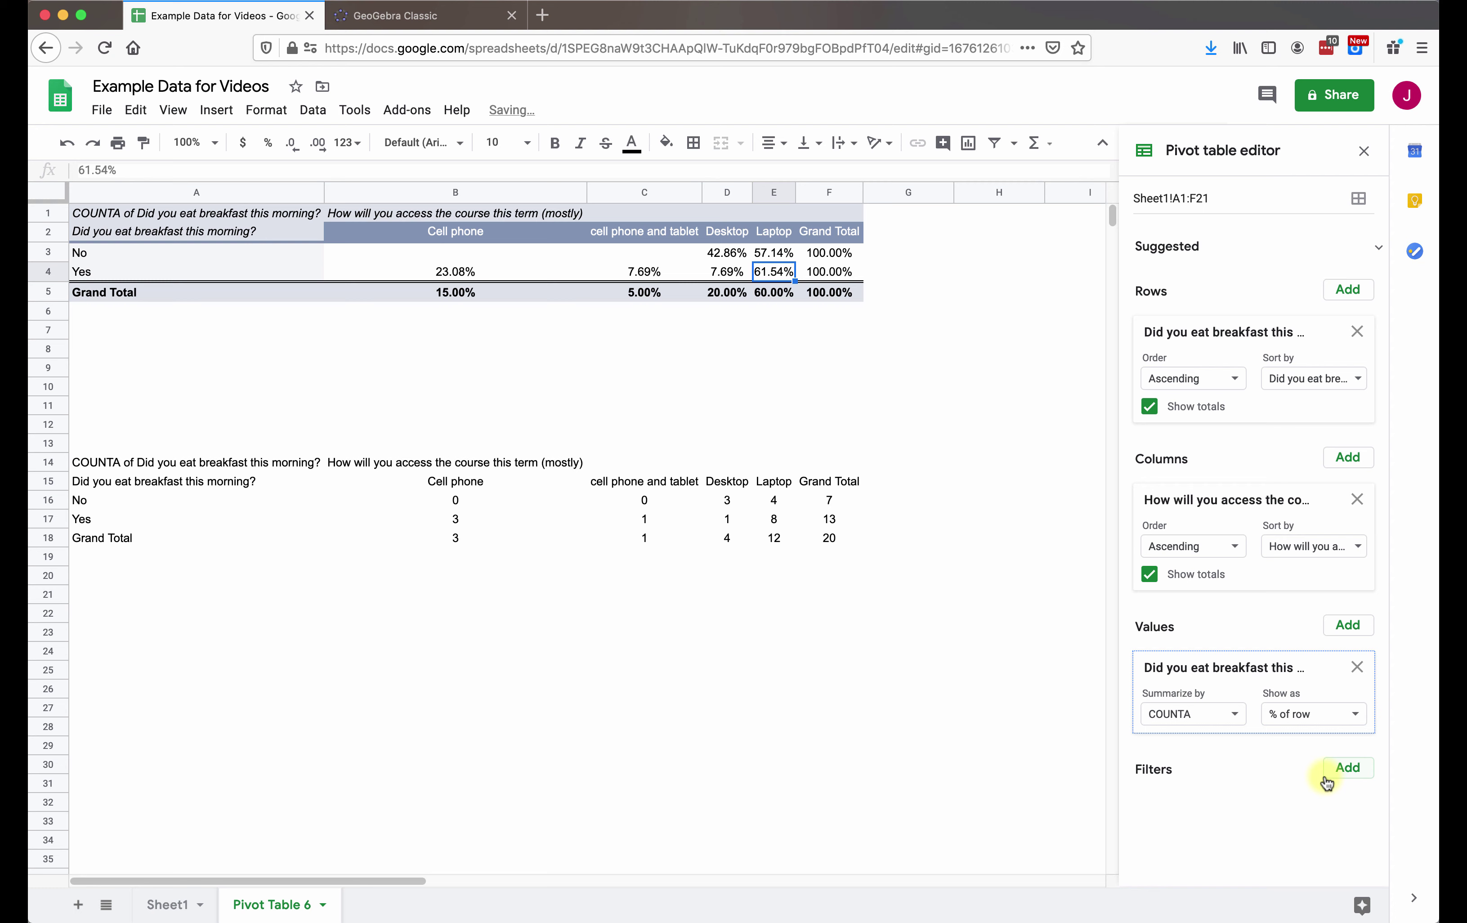
Step: Select the No and Yes rows to confirm each sums to 100.00%
left_click(815, 255)
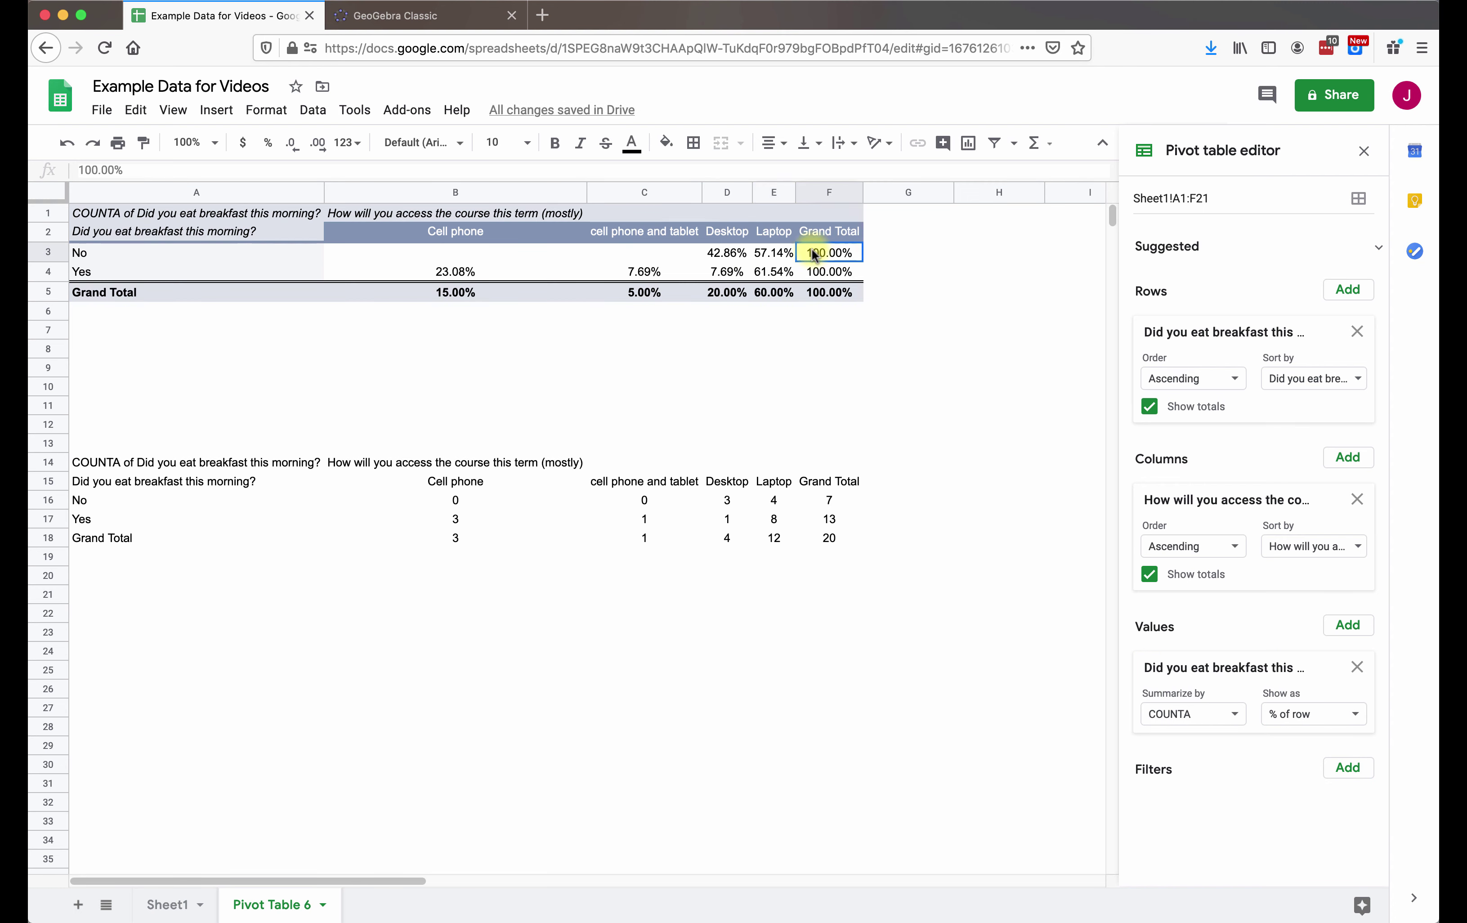
left_click_drag(815, 255, 274, 256)
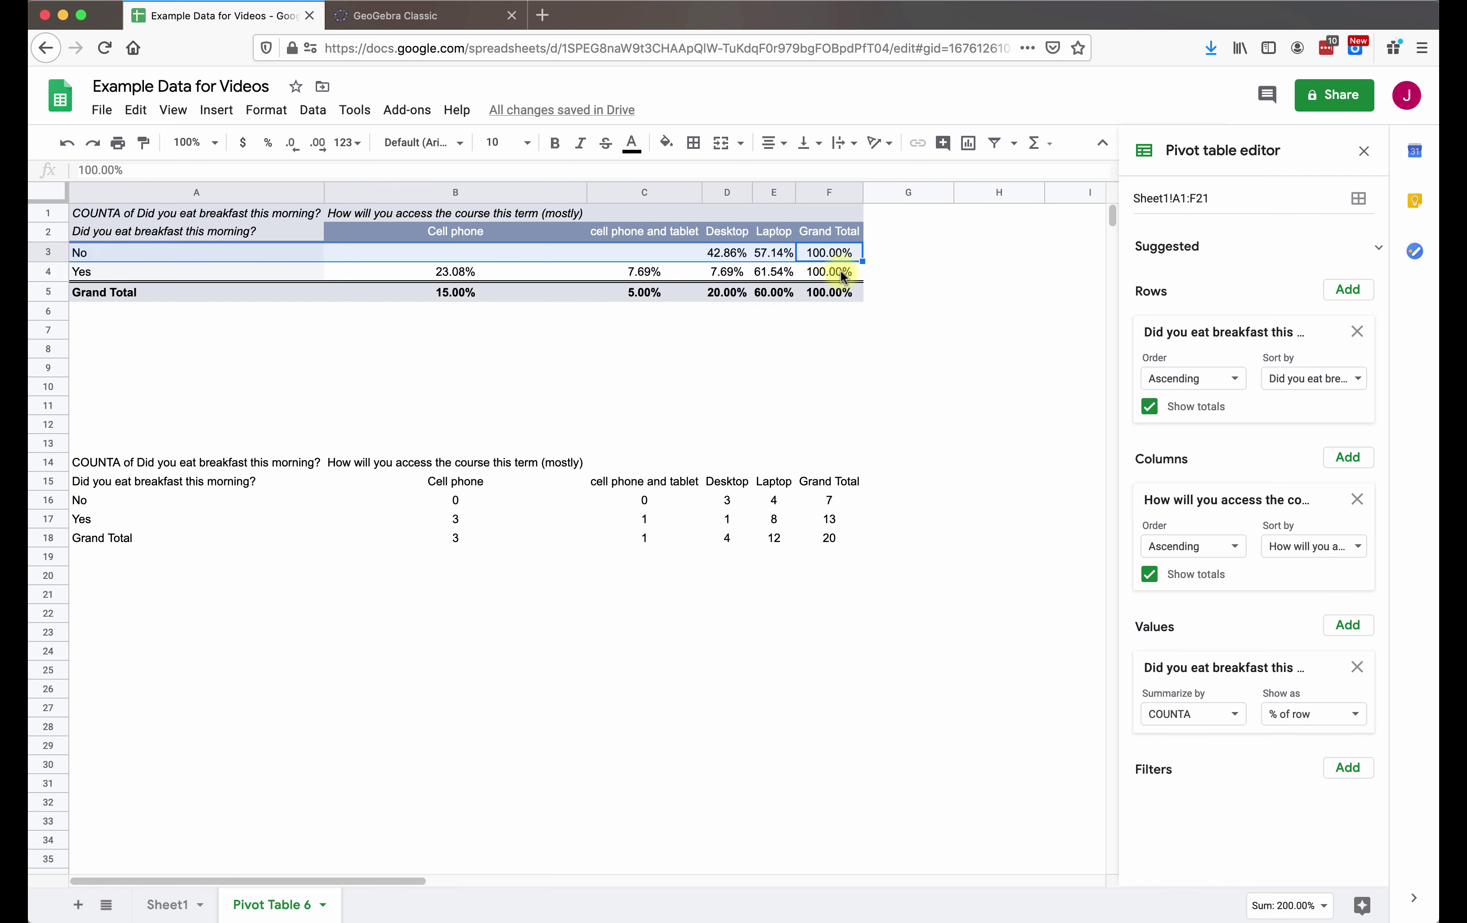
left_click_drag(845, 273, 280, 272)
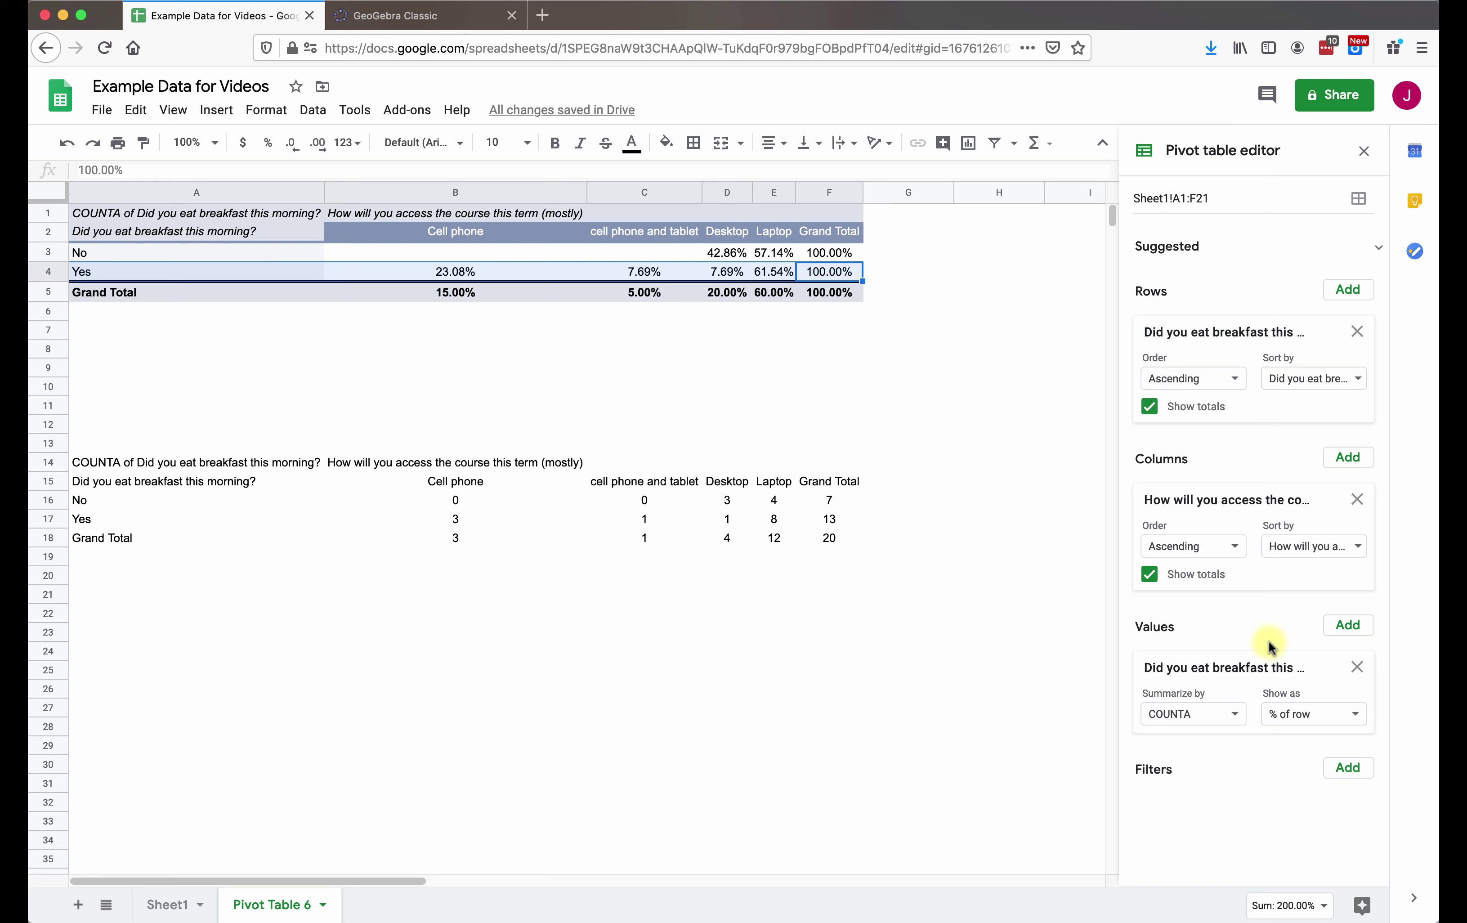
Step: Change the pivot Values 'Show as' option to '% of column'
left_click(1342, 714)
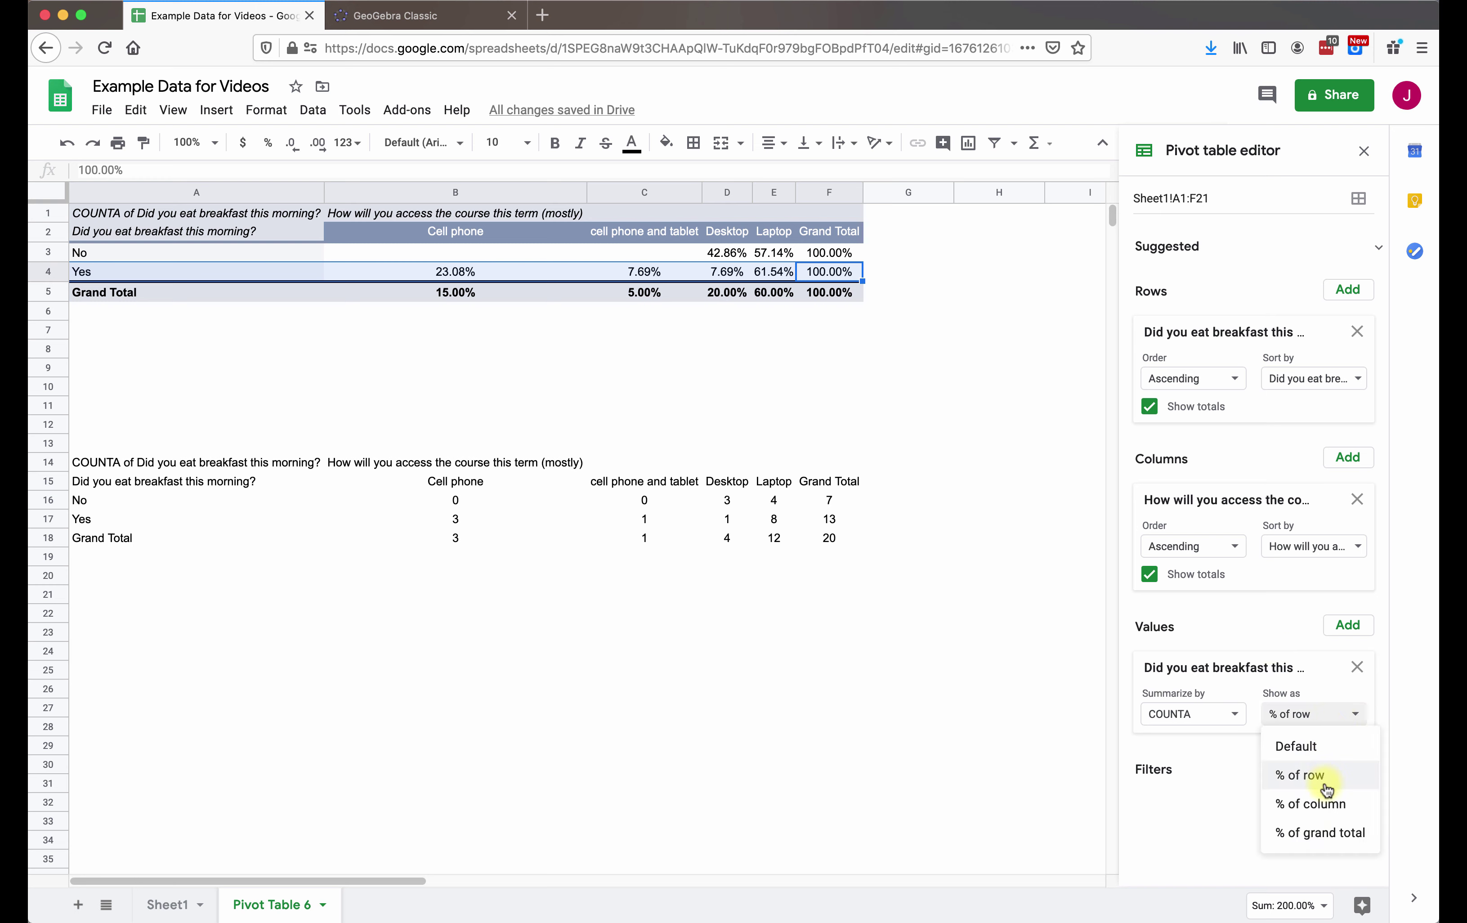
left_click(1323, 803)
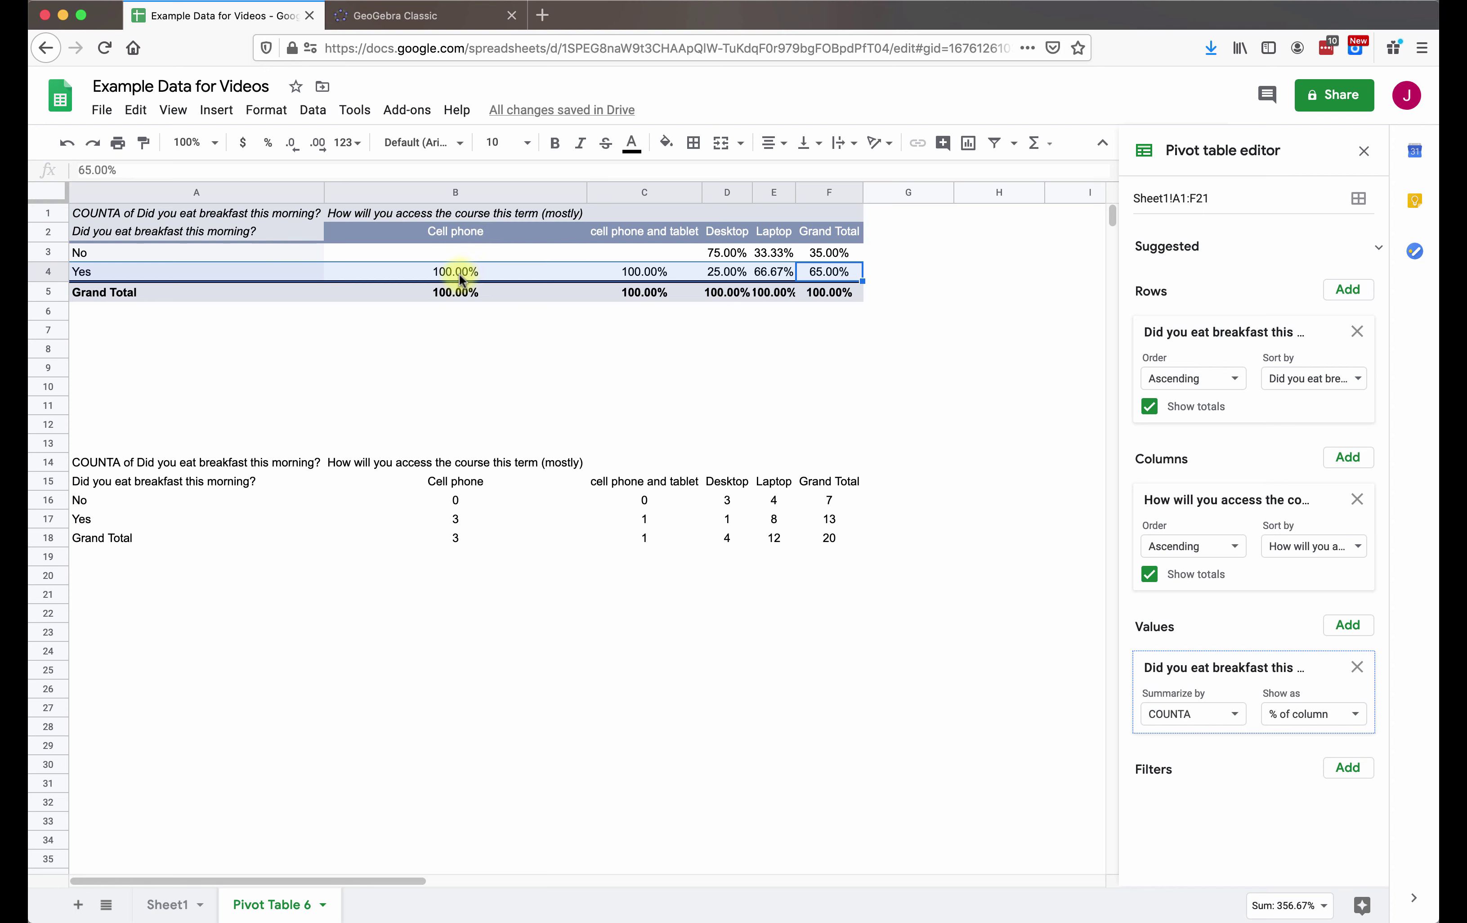
left_click(769, 250)
right_click(767, 229)
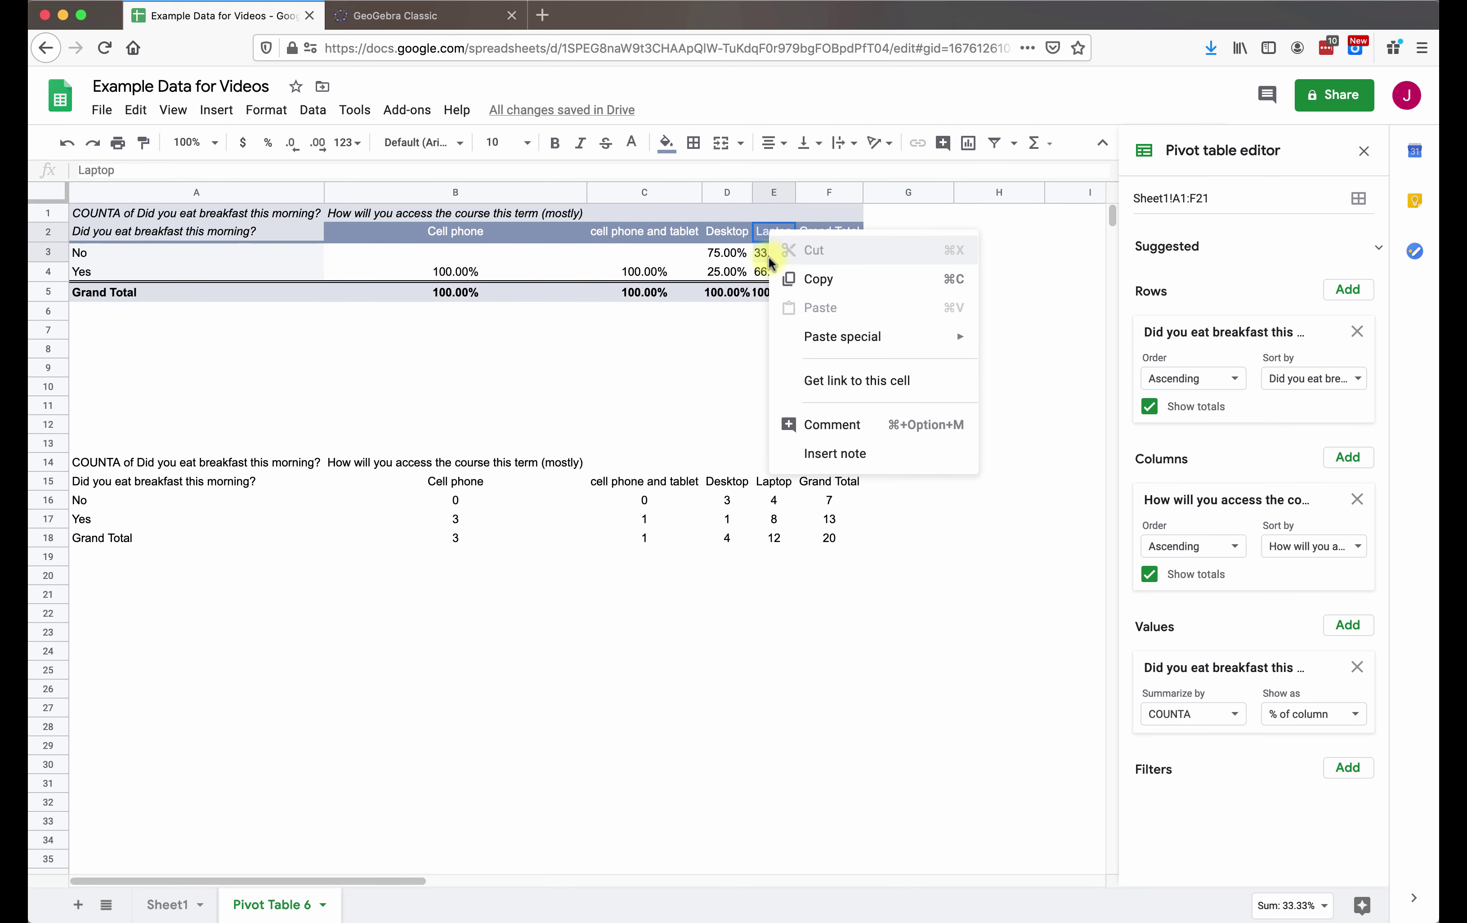
right_click(765, 293)
left_click(770, 288)
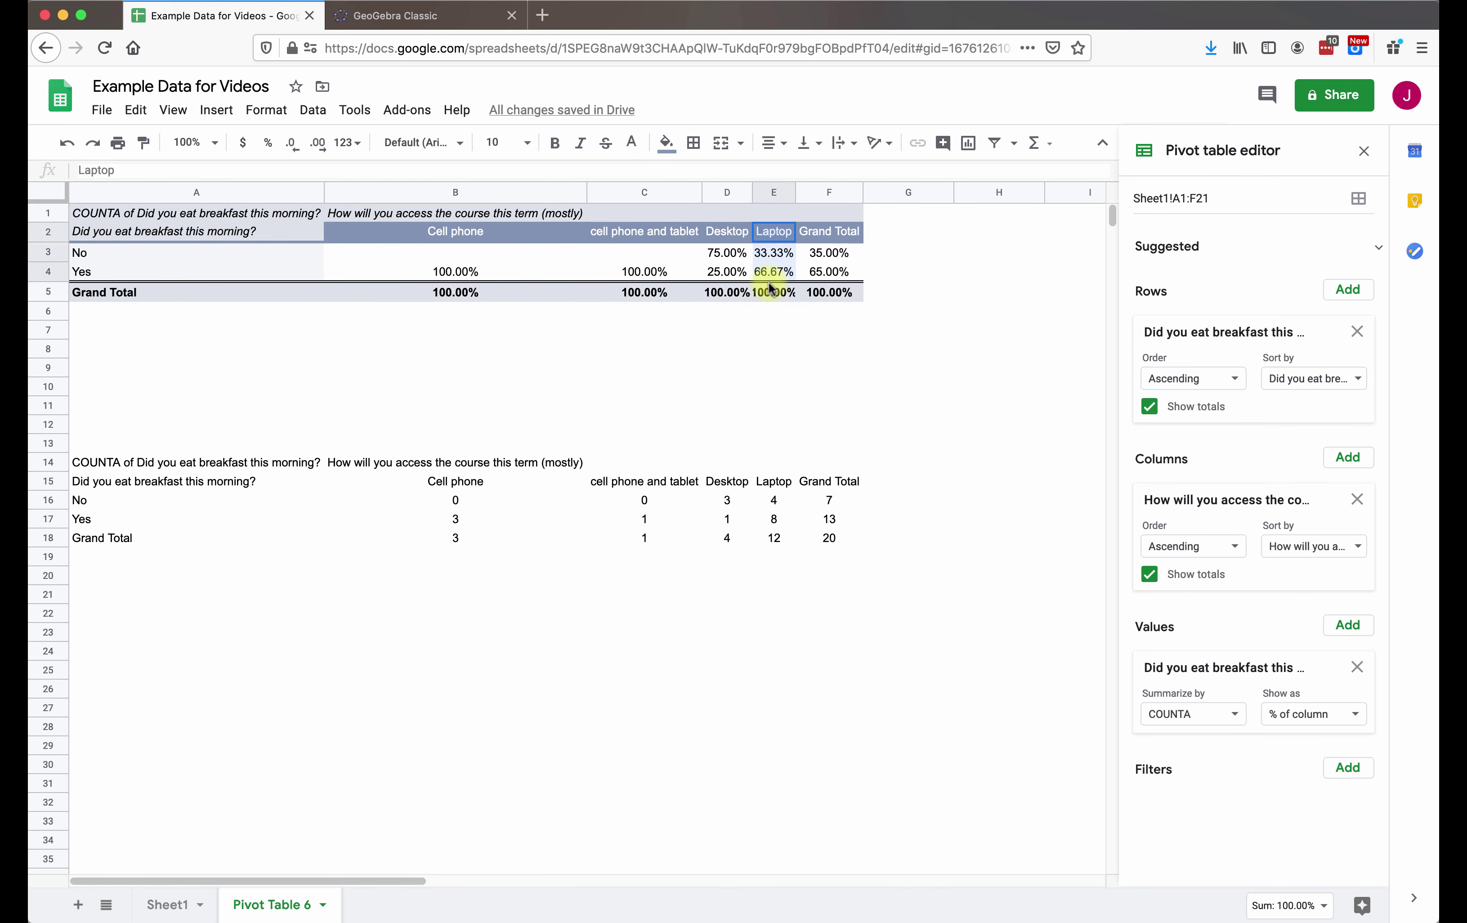
Step: Widen the Laptop column E and check the Desktop column totals 100.00%
left_click_drag(770, 288, 771, 293)
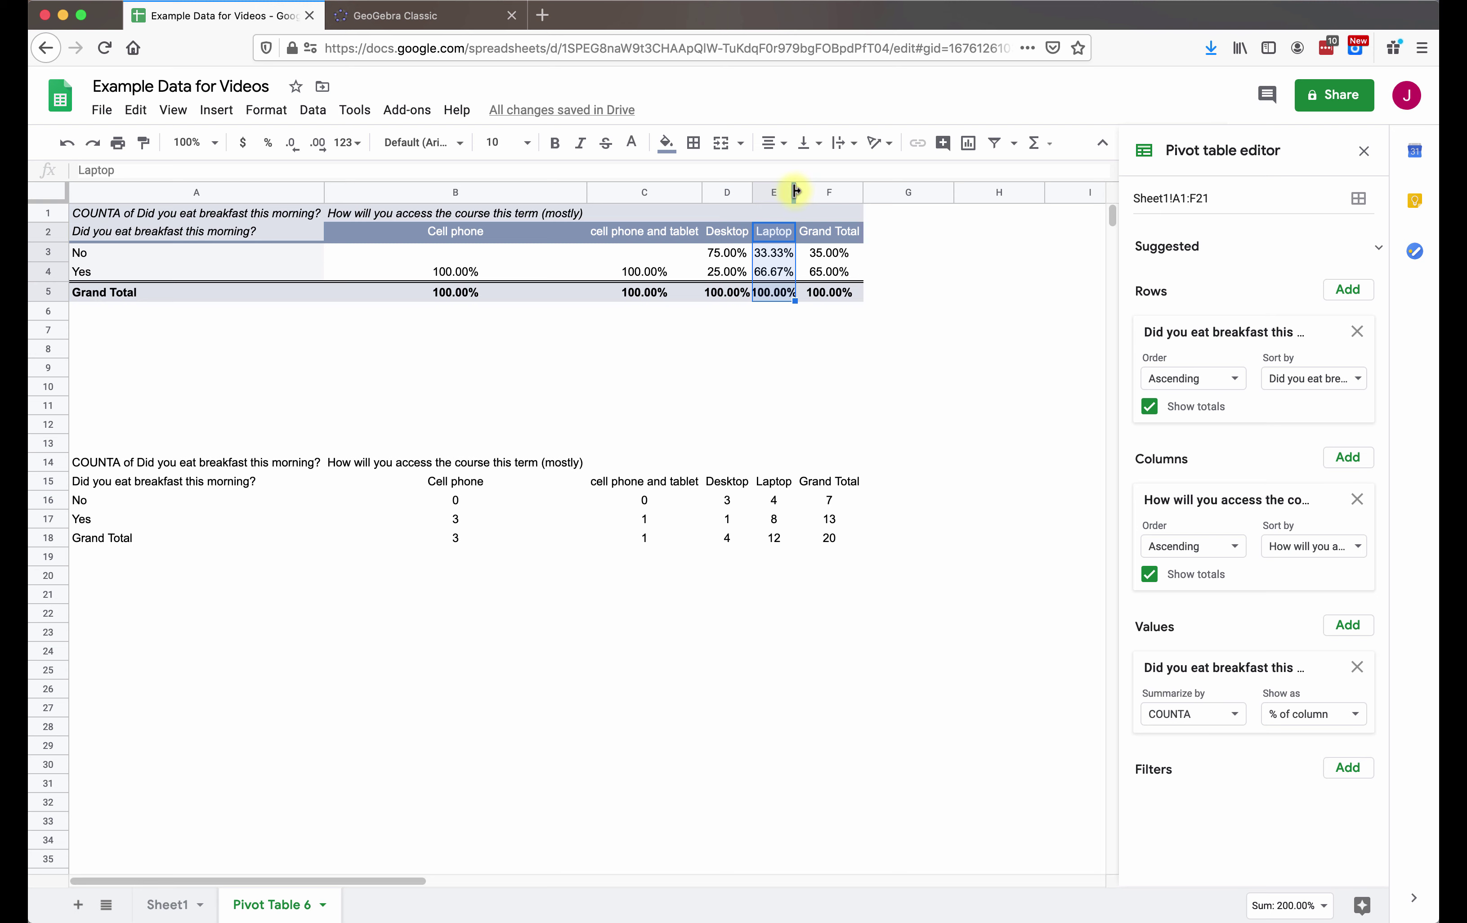
left_click_drag(795, 192, 852, 191)
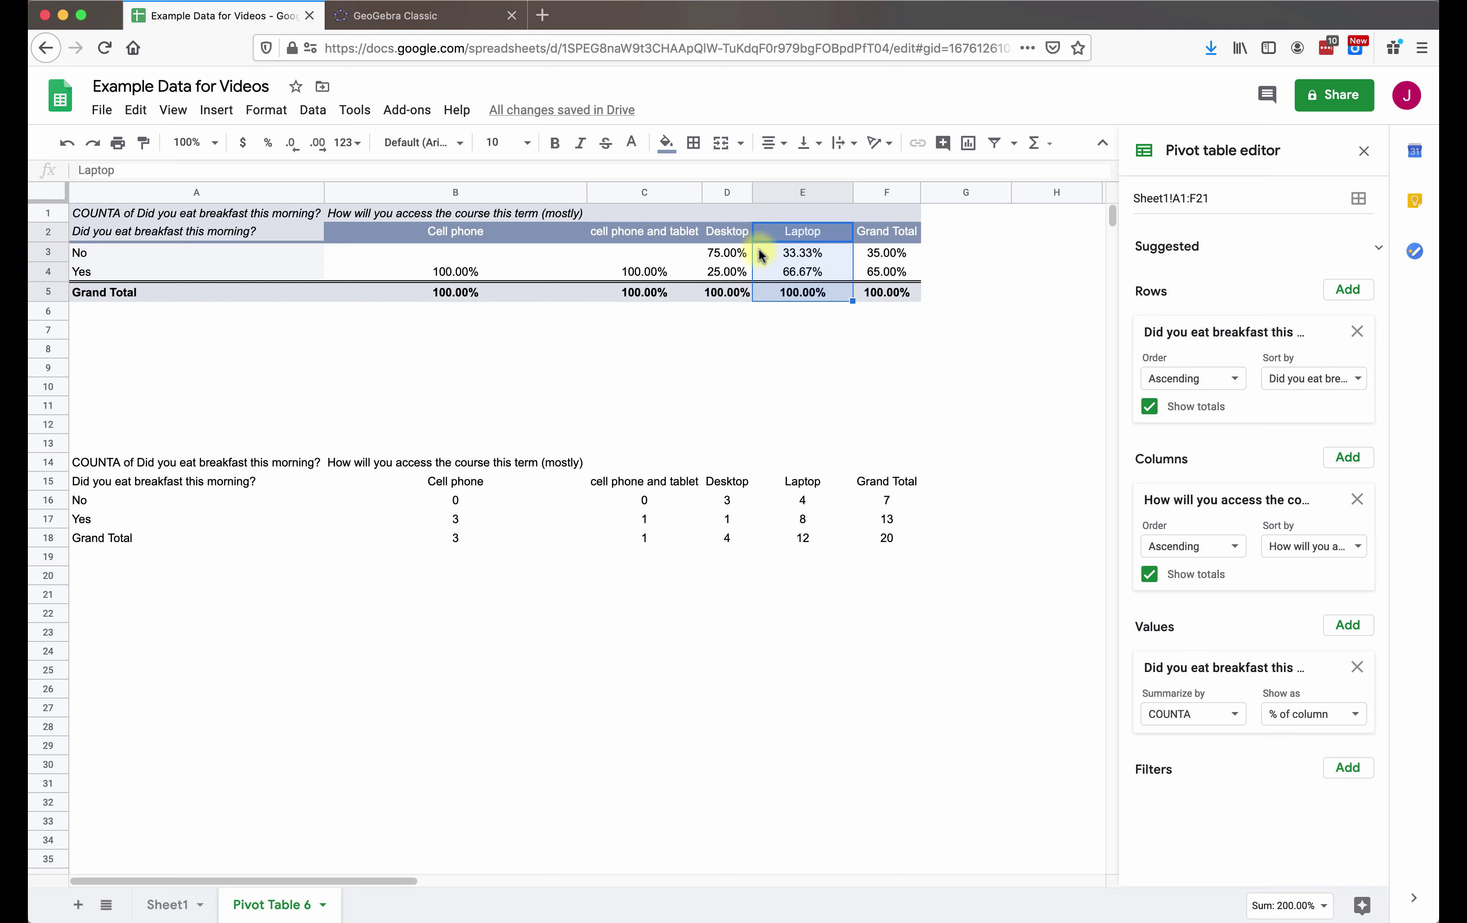
left_click_drag(727, 233, 733, 288)
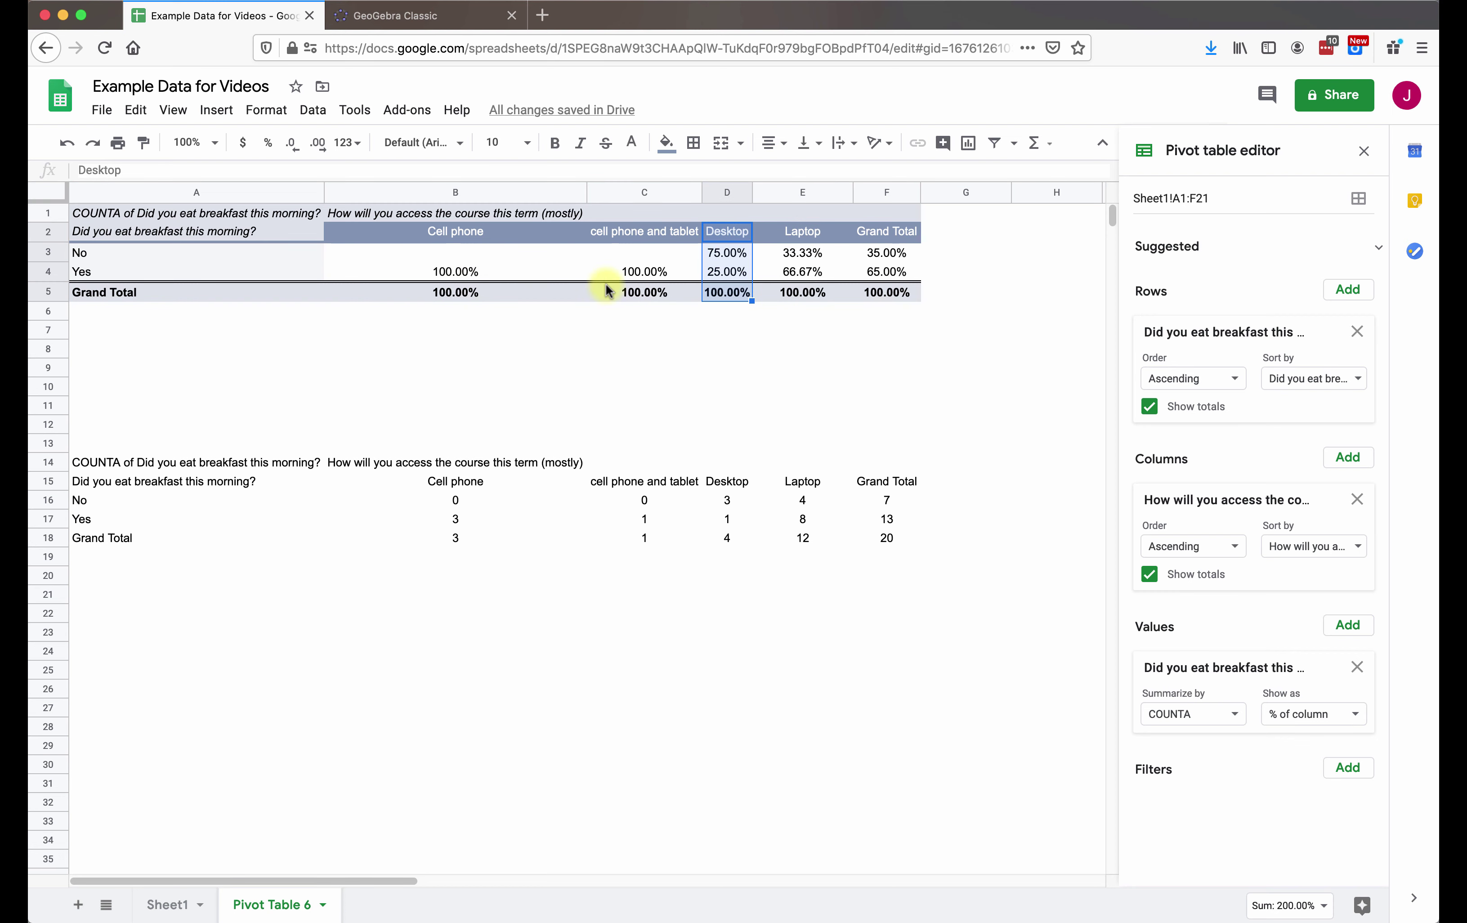